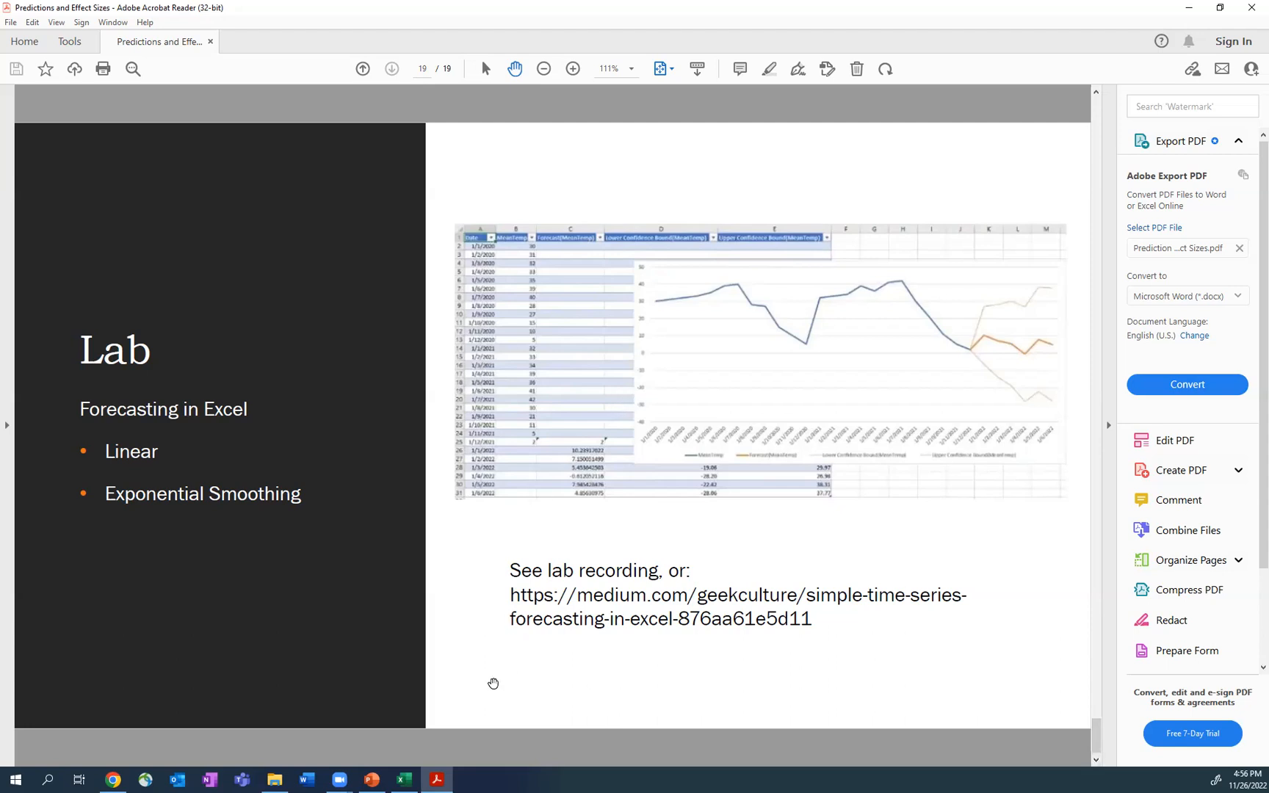
# Switch to the canola production workbook in Excel and review the yearly production data in A7:B49
pyautogui.click(403, 779)
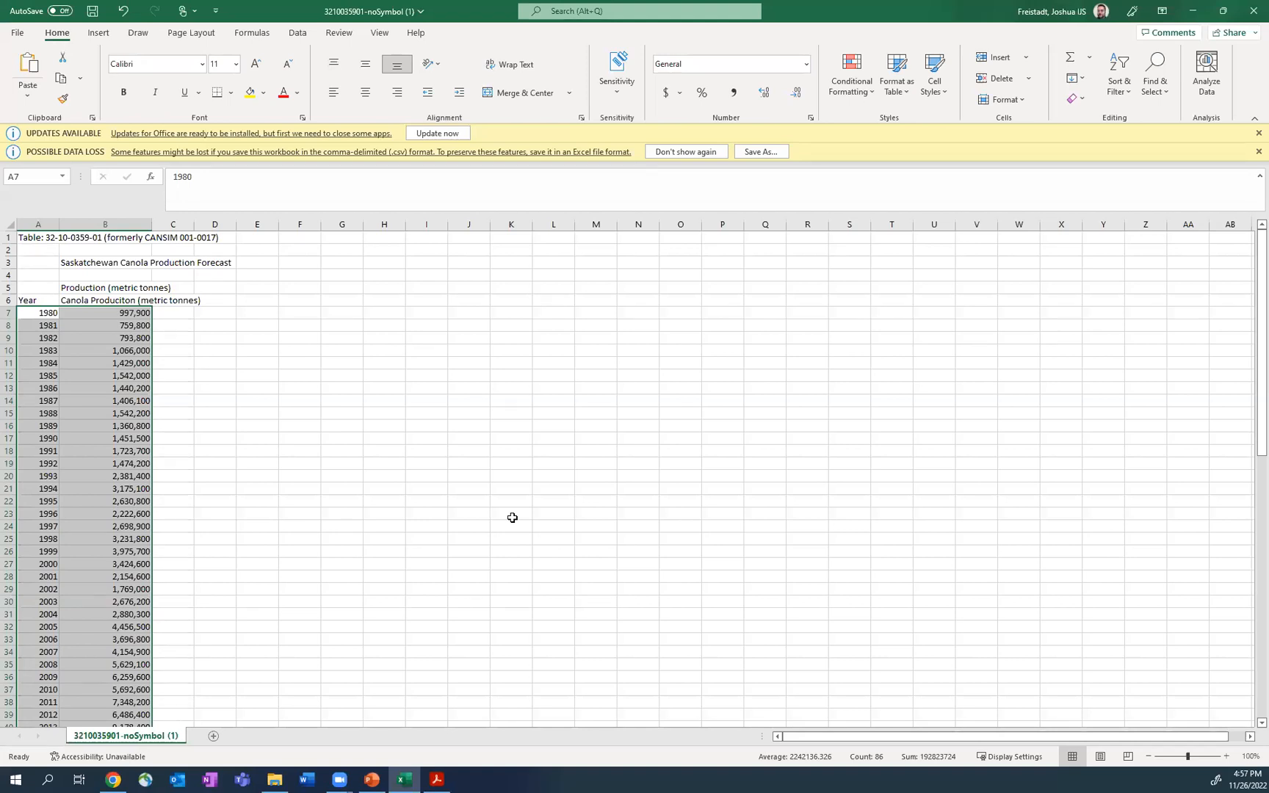
pyautogui.click(219, 388)
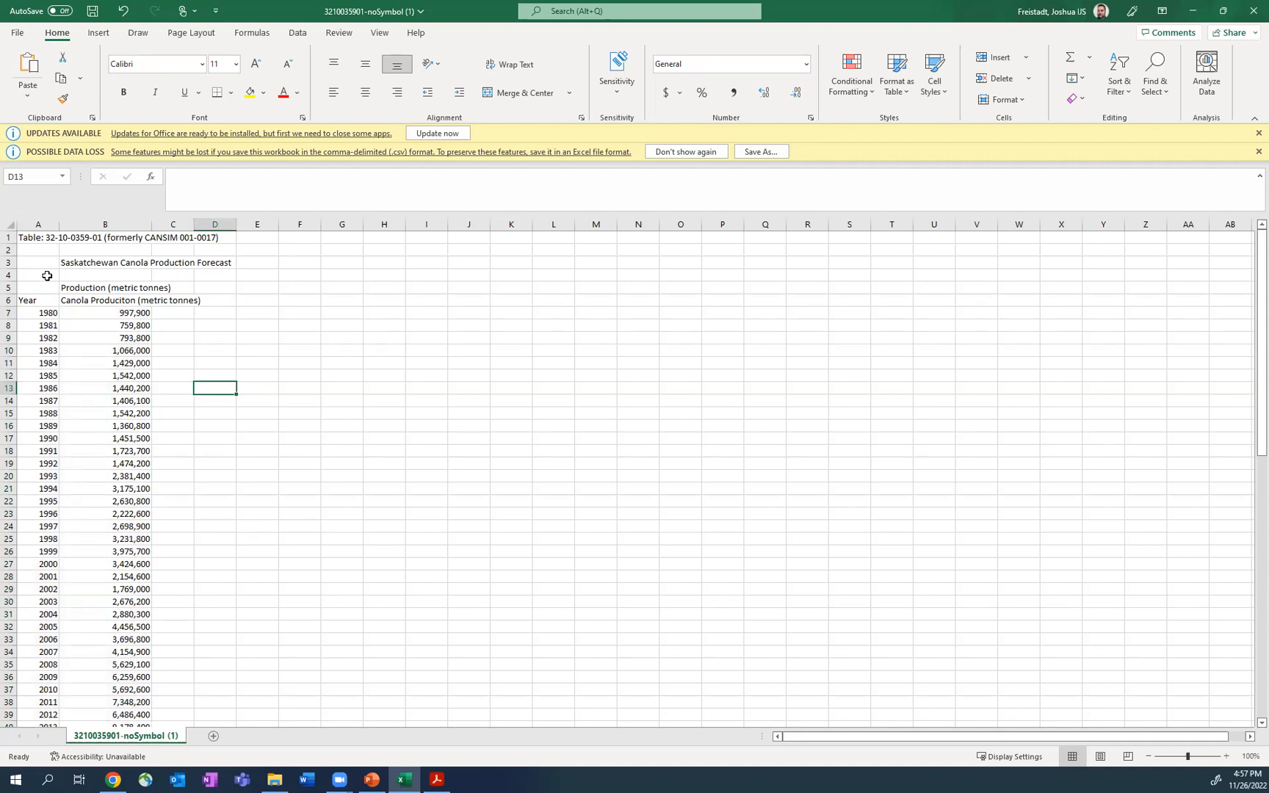
pyautogui.click(45, 312)
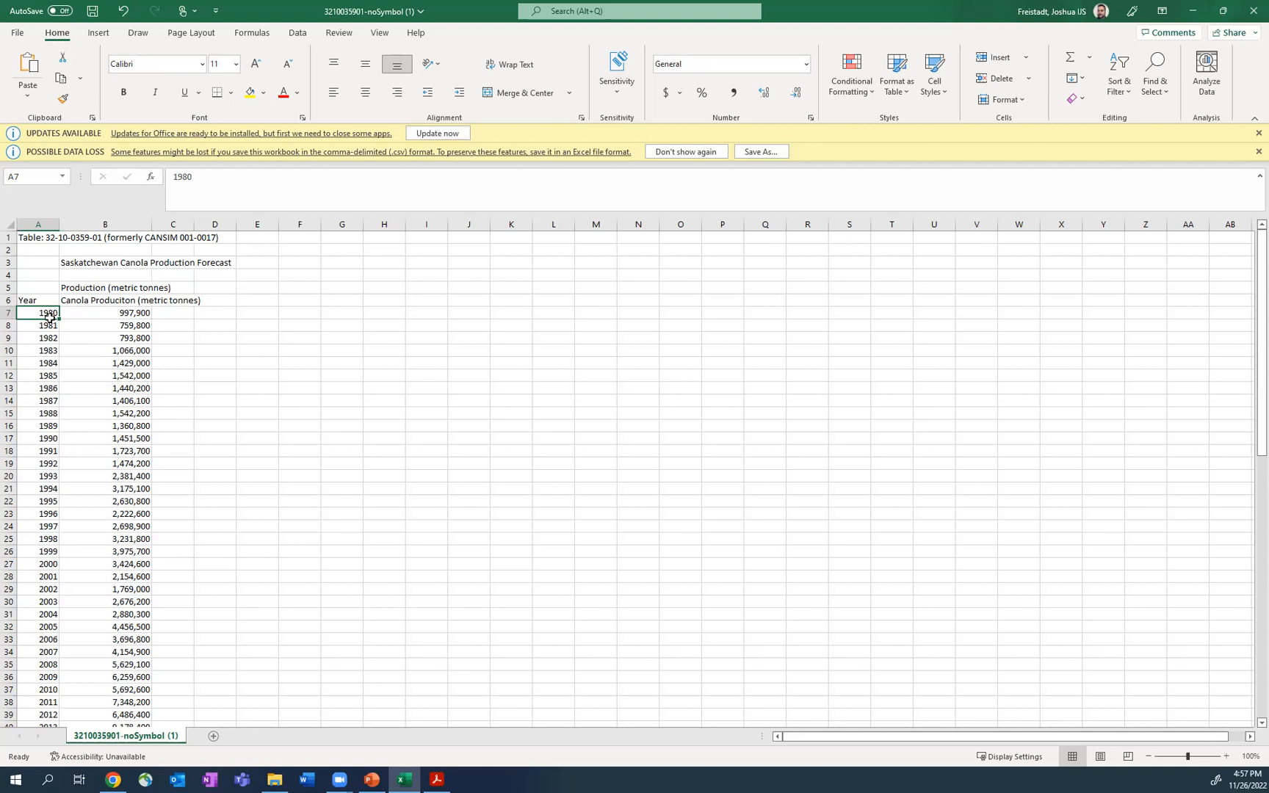
pyautogui.moveTo(47, 313); pyautogui.dragTo(90, 703)
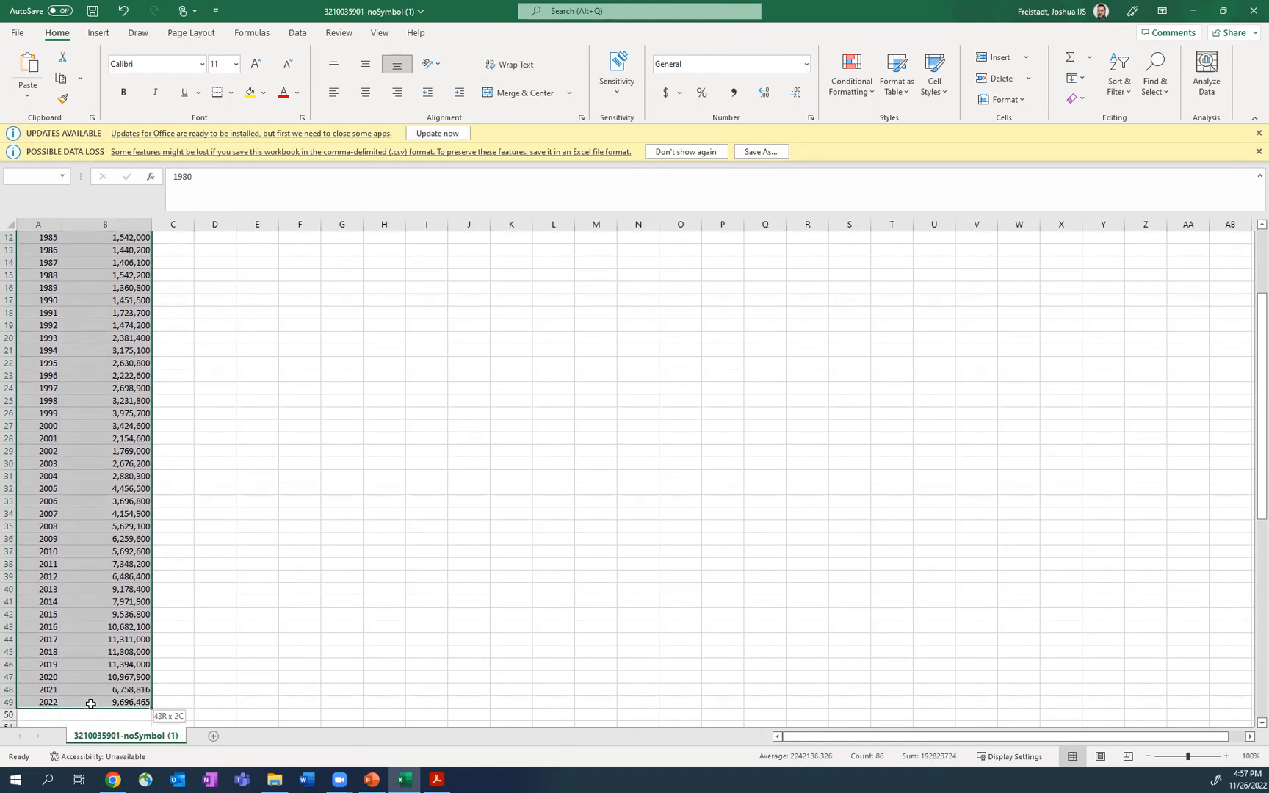
pyautogui.moveTo(90, 704); pyautogui.dragTo(147, 325)
pyautogui.click(53, 325)
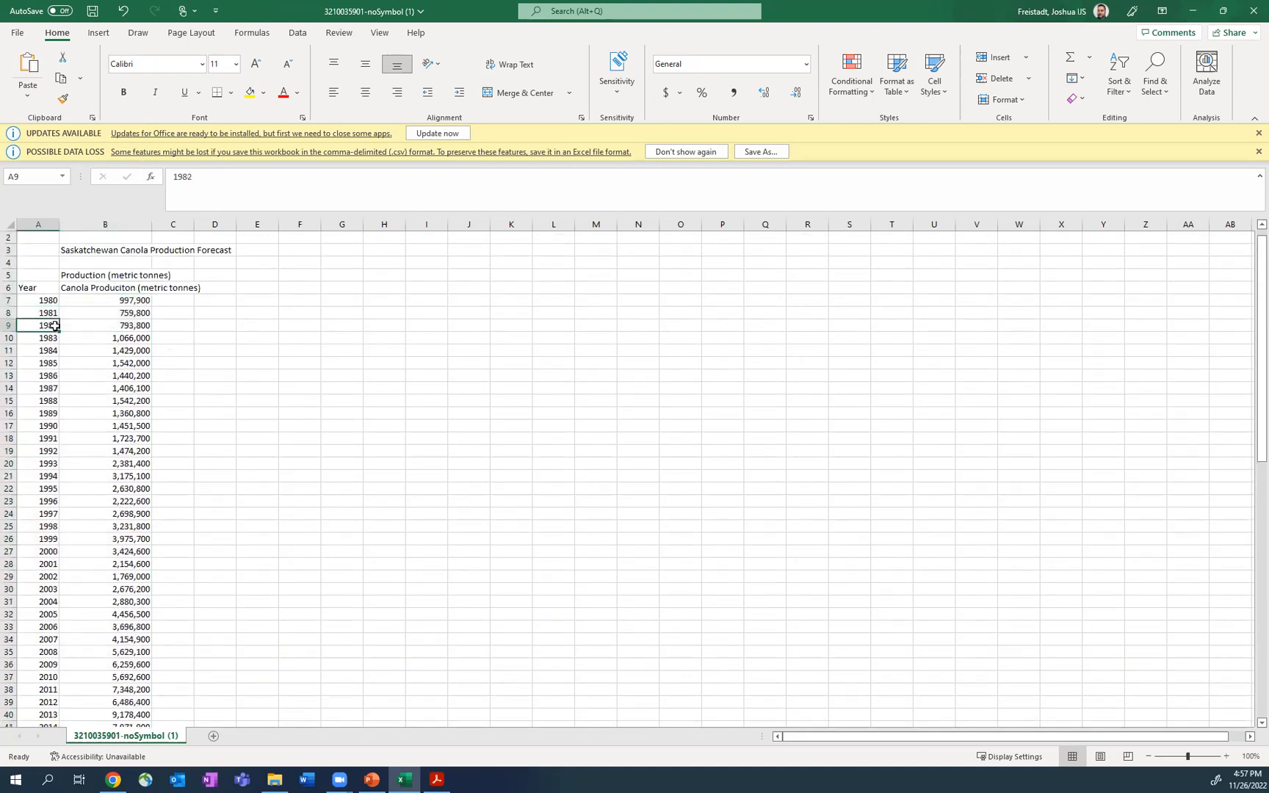
# Insert the recommended line chart from the year and canola production data in A7:B49
pyautogui.moveTo(37, 299); pyautogui.dragTo(125, 711)
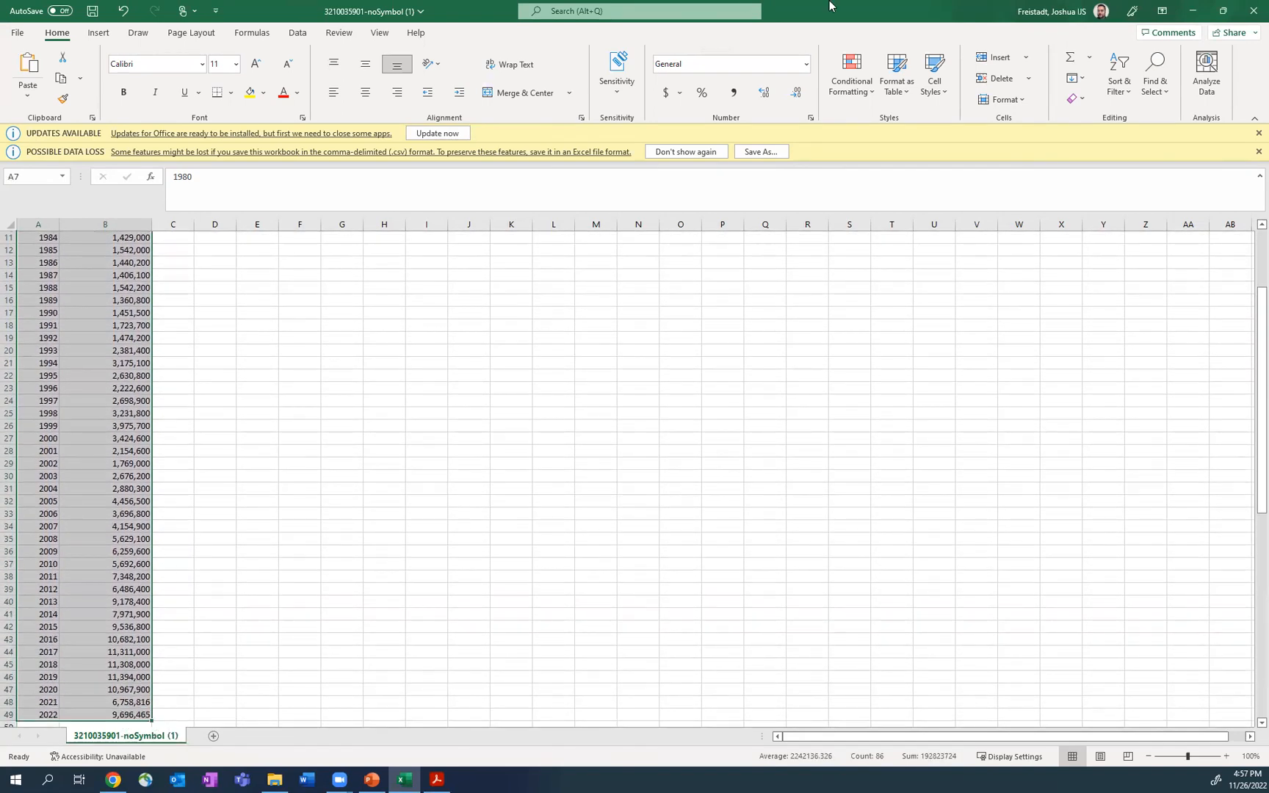
pyautogui.click(98, 33)
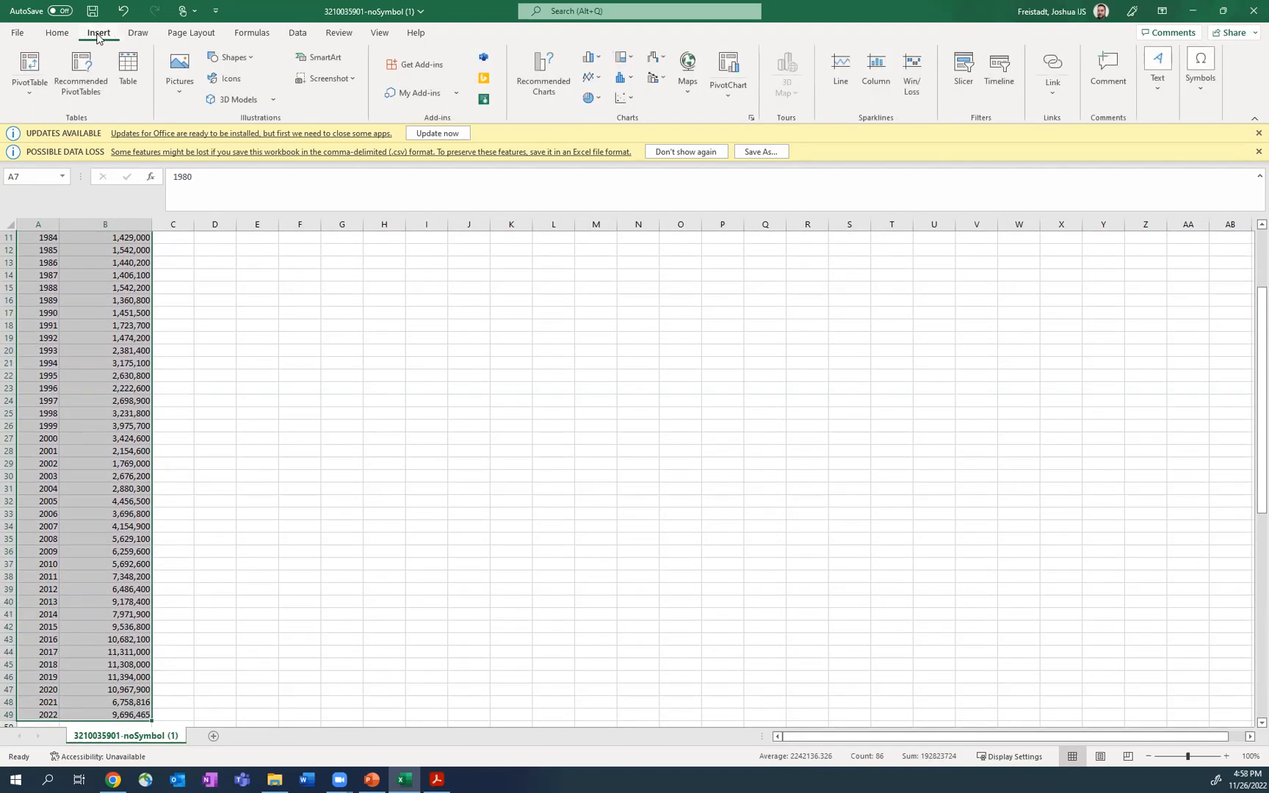
pyautogui.click(551, 73)
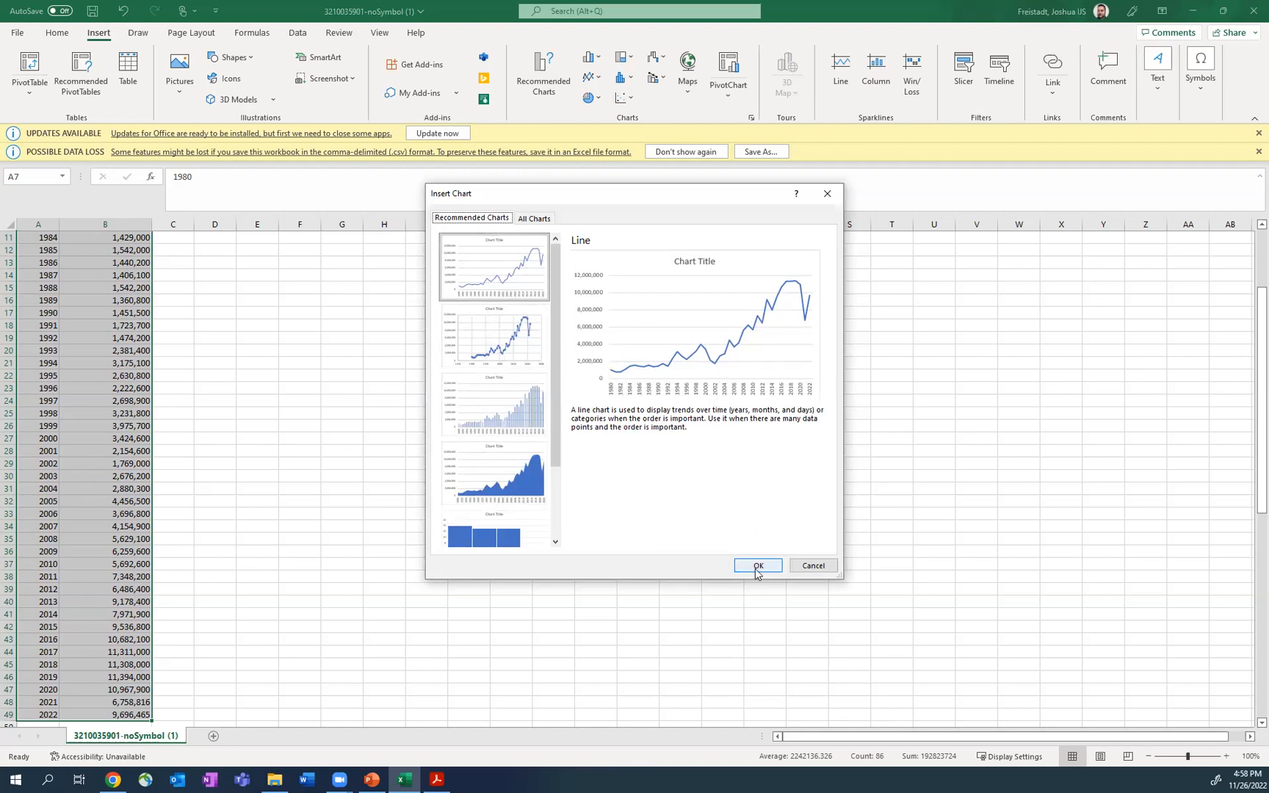
pyautogui.click(757, 572)
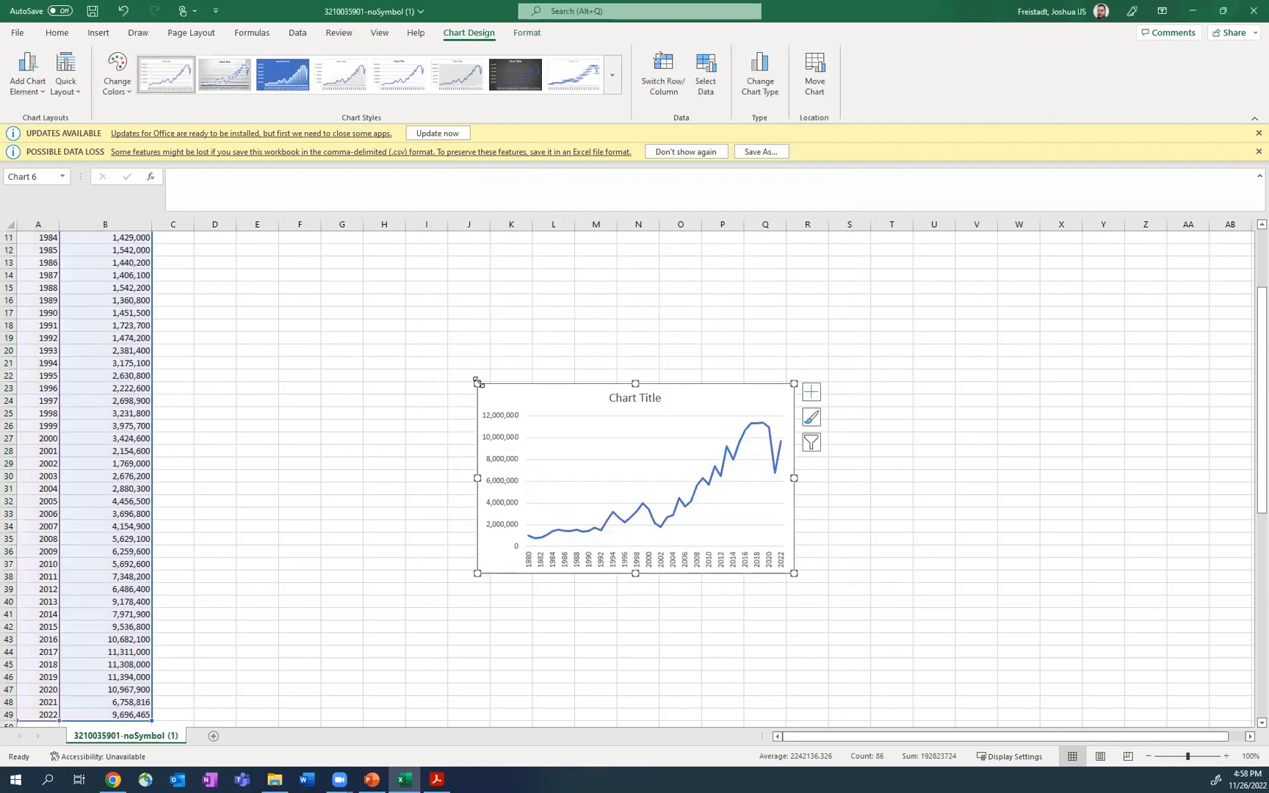
# Enlarge the line chart so it spans about columns G to Q and rows 10 to 37
pyautogui.moveTo(477, 384); pyautogui.dragTo(341, 227)
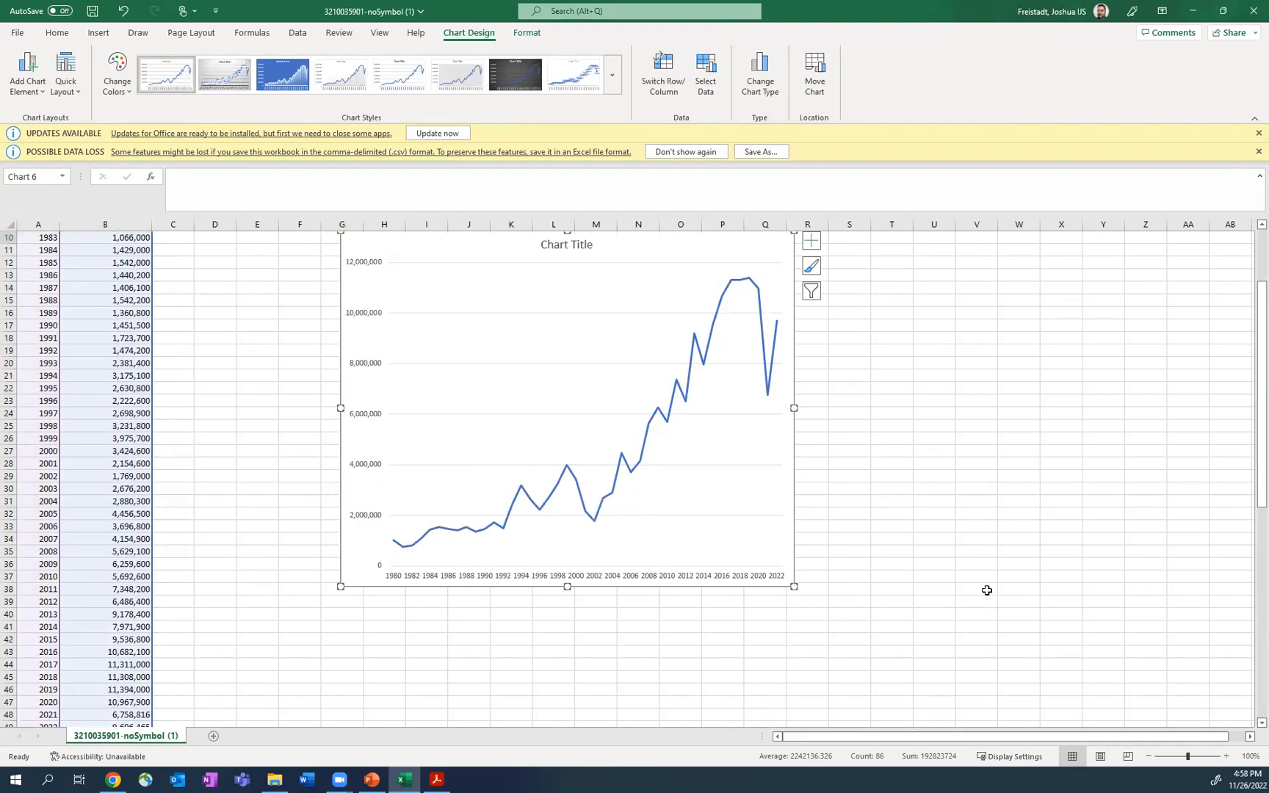
pyautogui.scroll(1, 987, 590)
pyautogui.scroll(3, 987, 590)
pyautogui.scroll(-2, 987, 590)
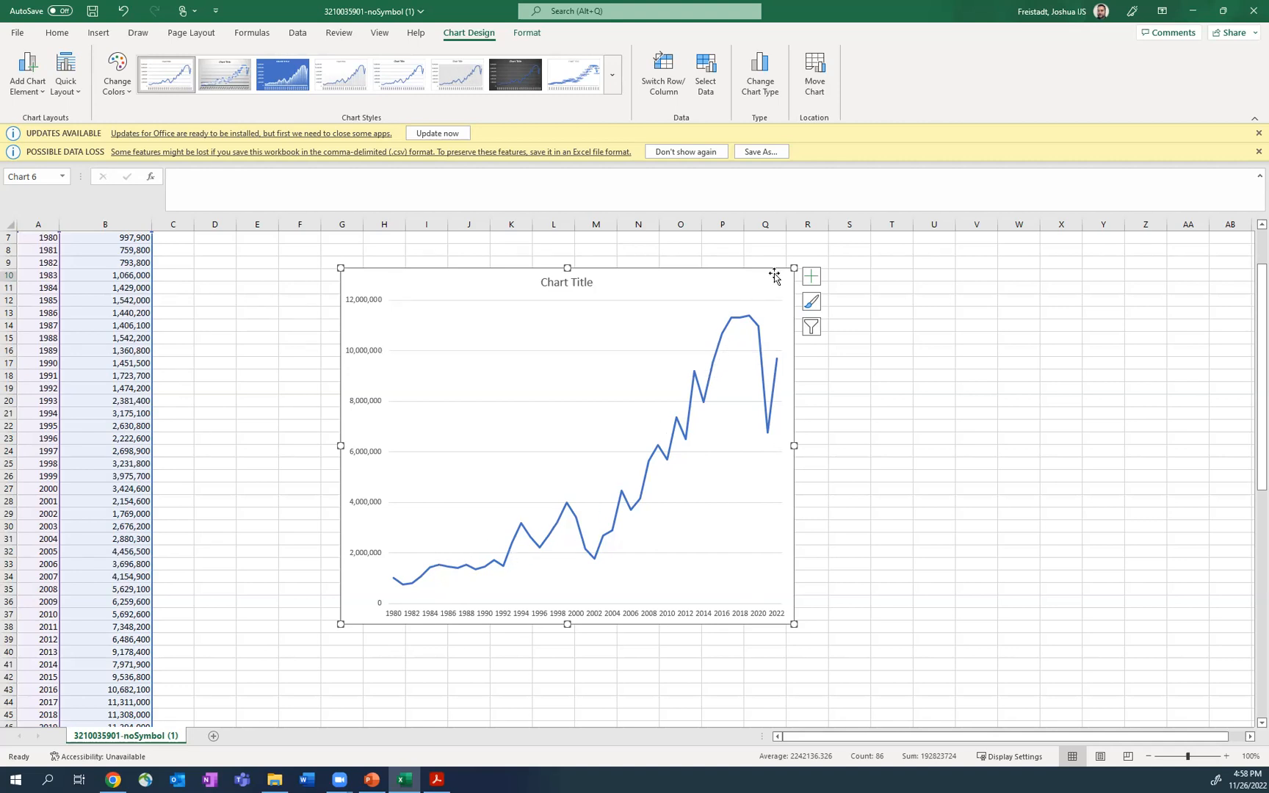
# Add a trendline to the canola production chart
pyautogui.moveTo(766, 425)
pyautogui.moveTo(749, 316)
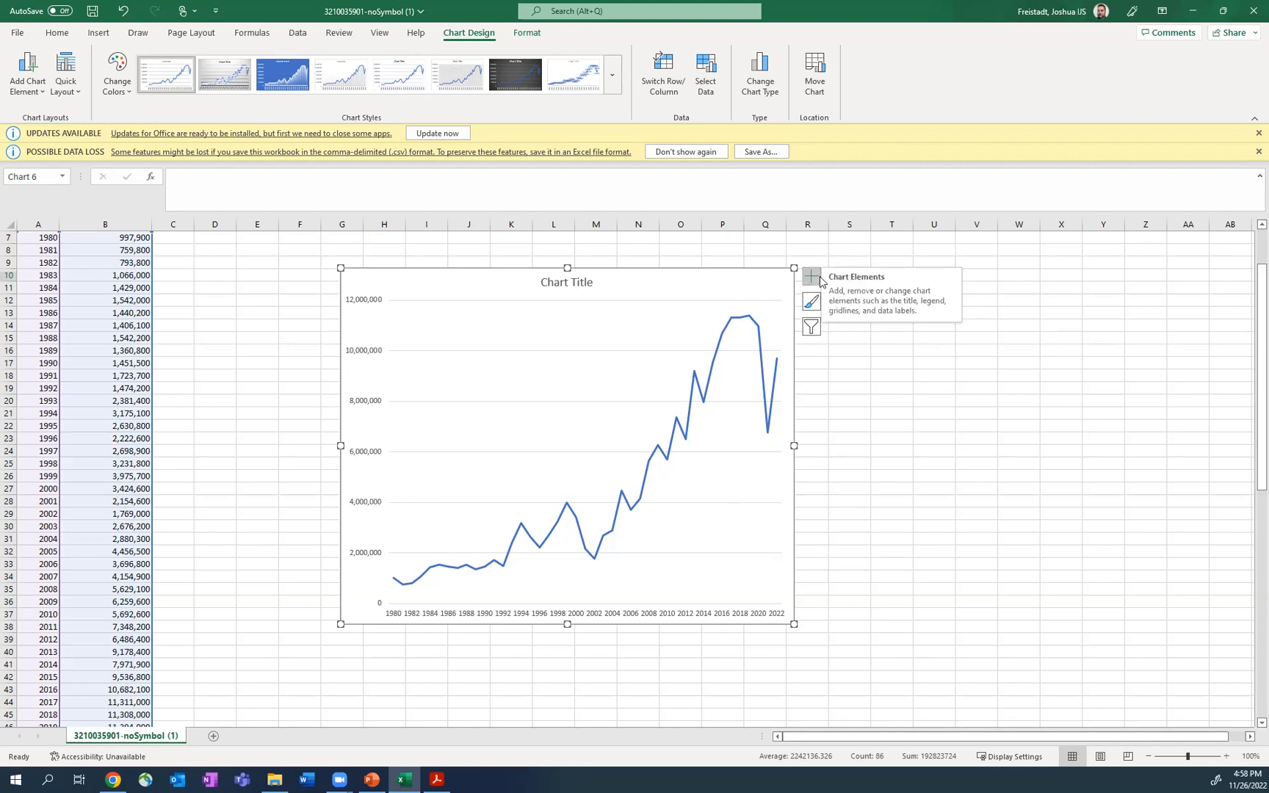
pyautogui.click(819, 277)
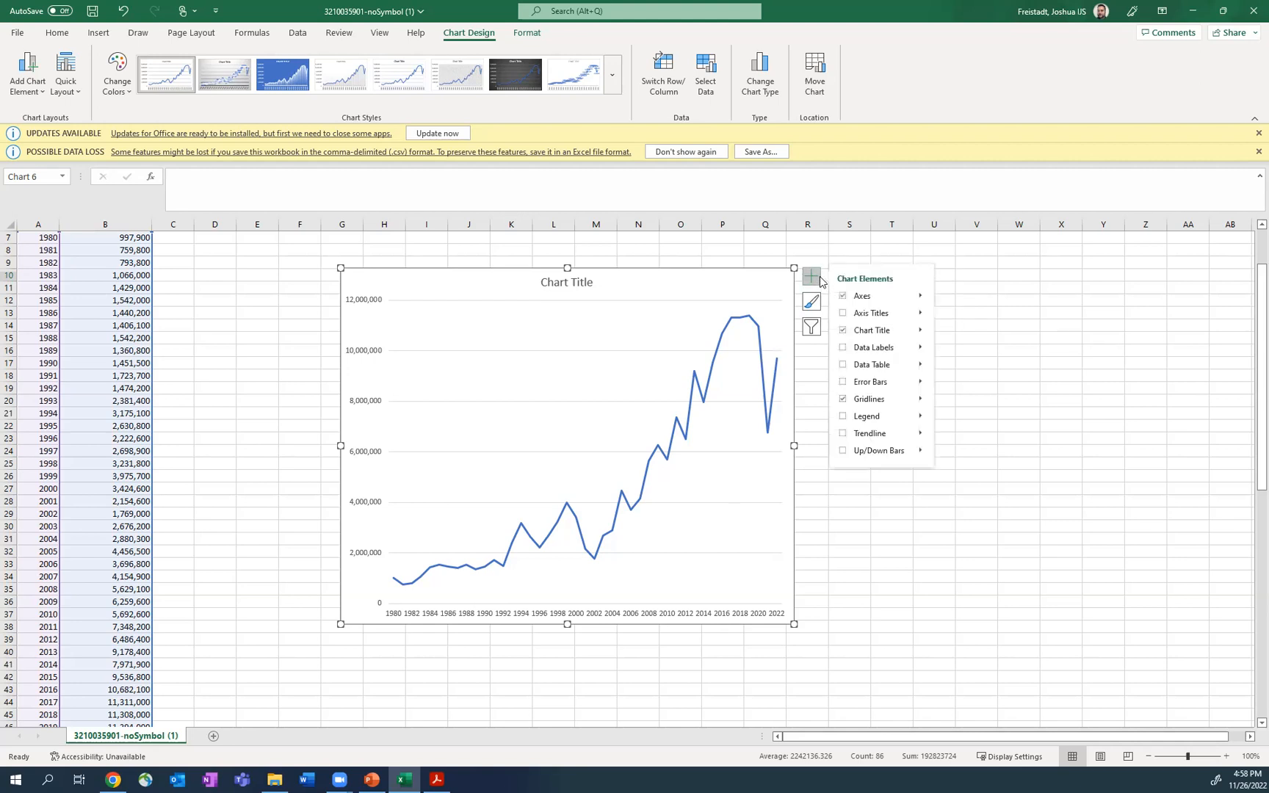
pyautogui.click(885, 439)
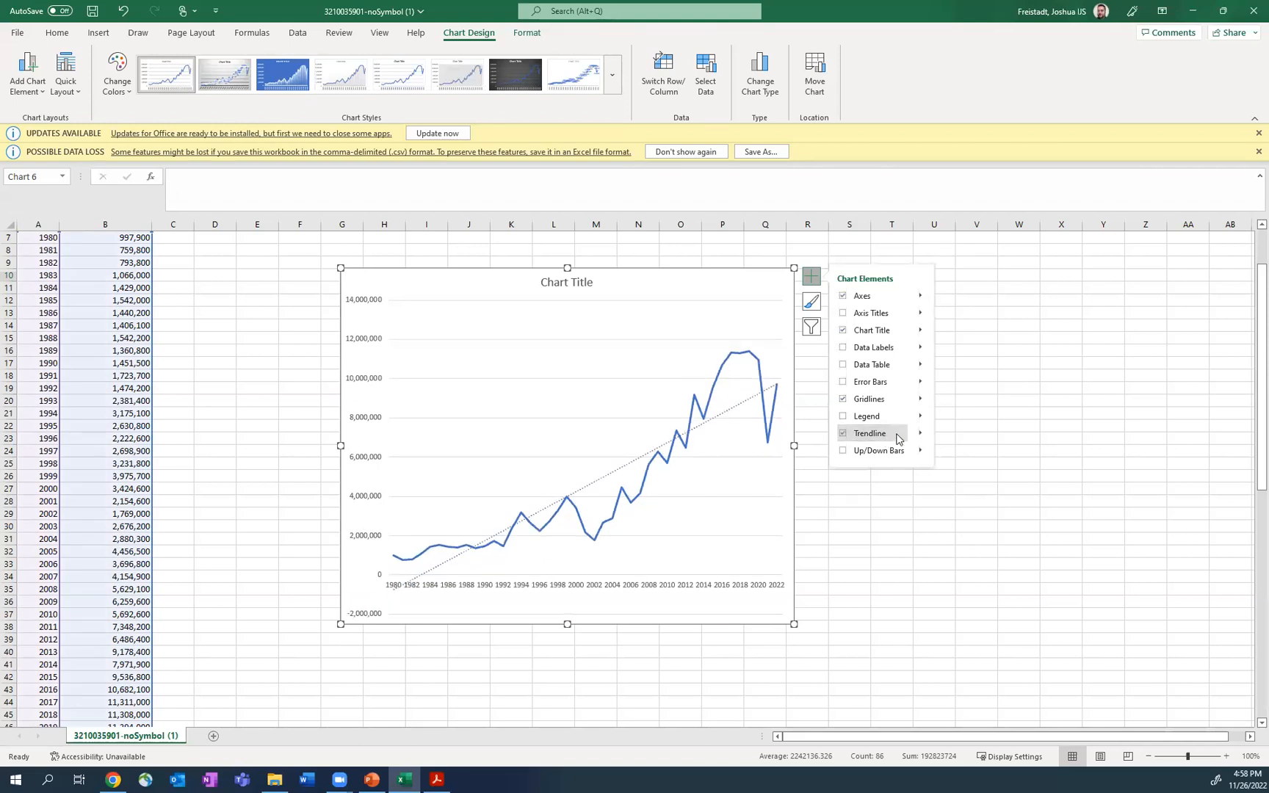
# Format the trendline to display its equation and R-squared value on the chart
pyautogui.click(721, 417)
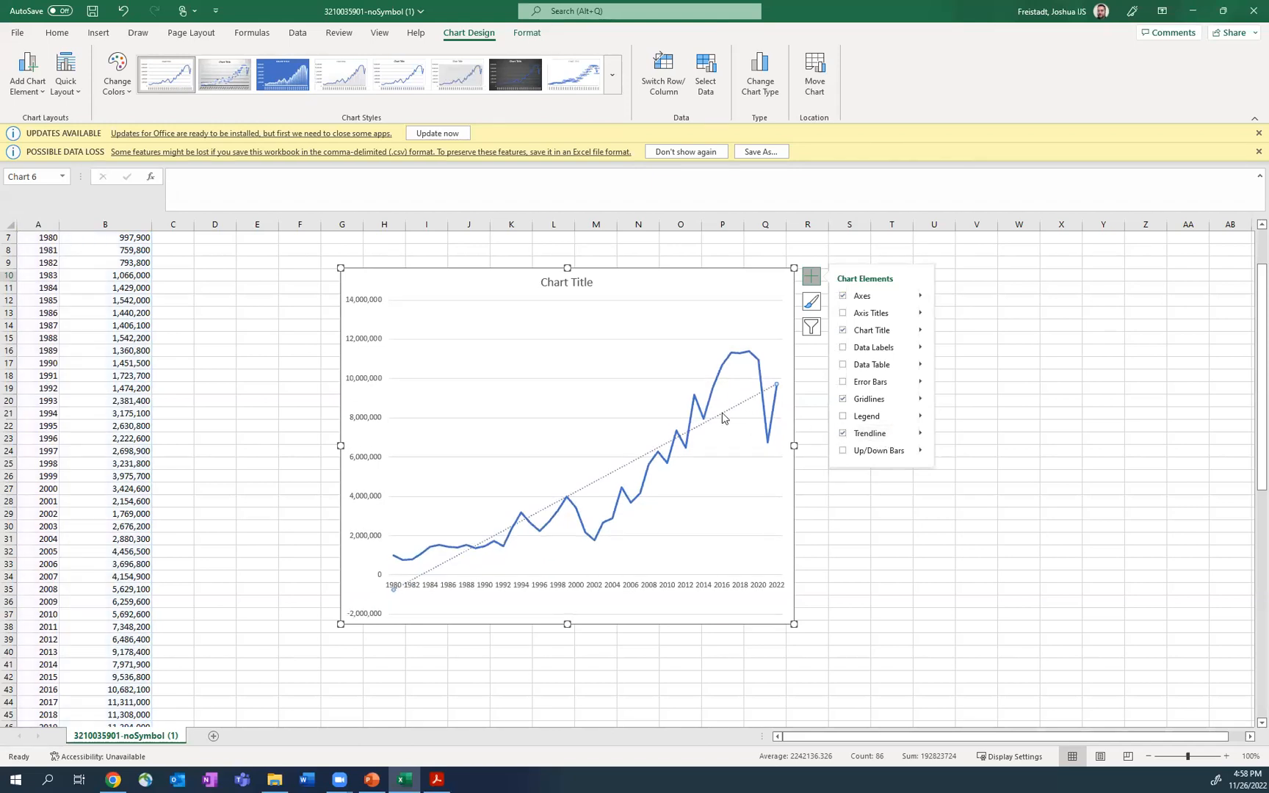
pyautogui.rightClick(722, 417)
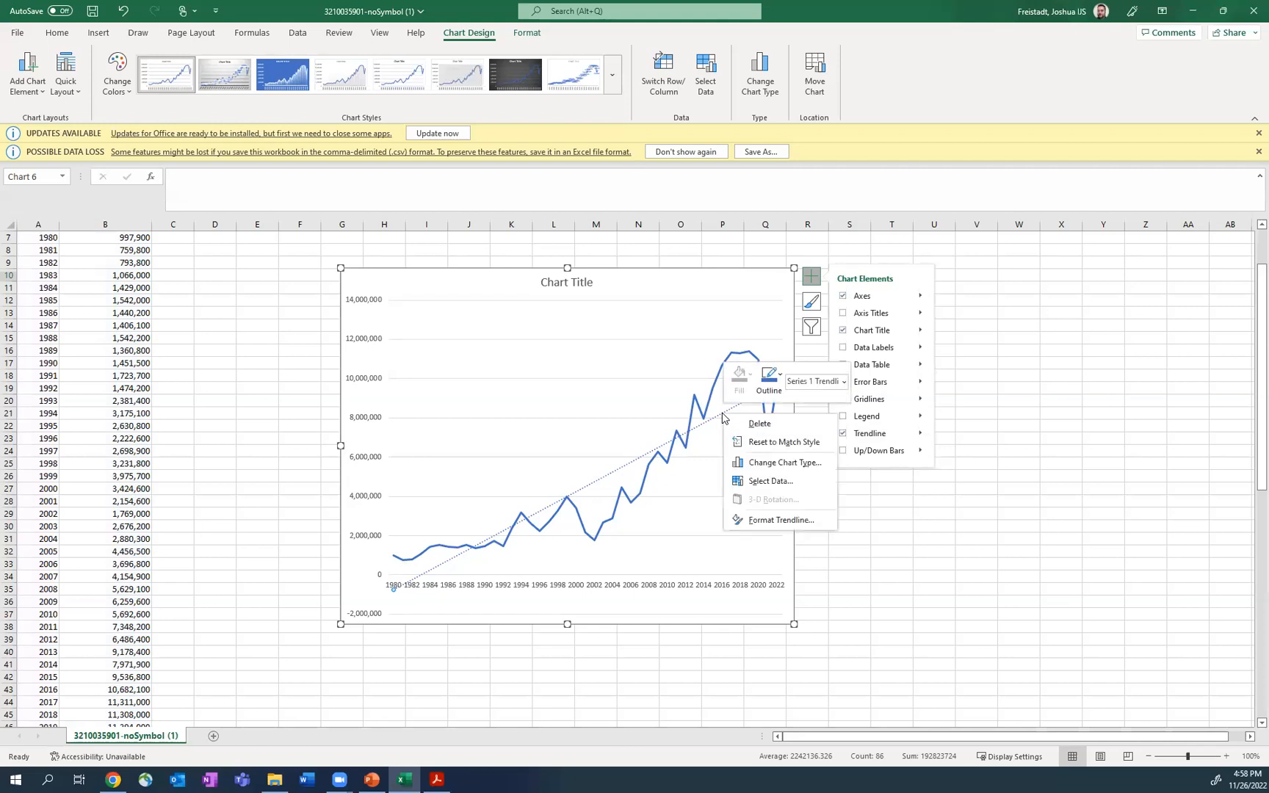
pyautogui.click(767, 521)
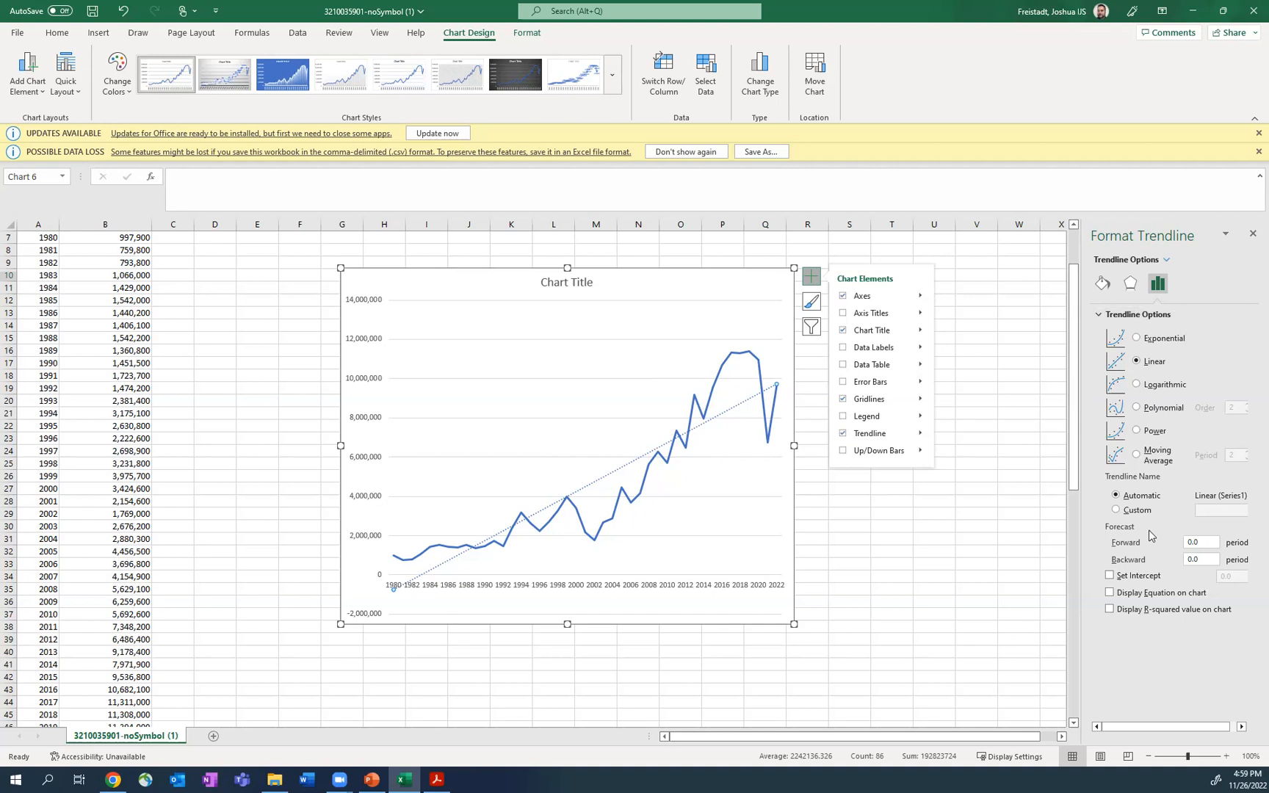
pyautogui.click(1110, 609)
pyautogui.click(1150, 594)
# Move the equation and R-squared label to the empty area above the trendline, clear of the plotted data
pyautogui.click(727, 376)
pyautogui.moveTo(727, 379); pyautogui.dragTo(642, 355)
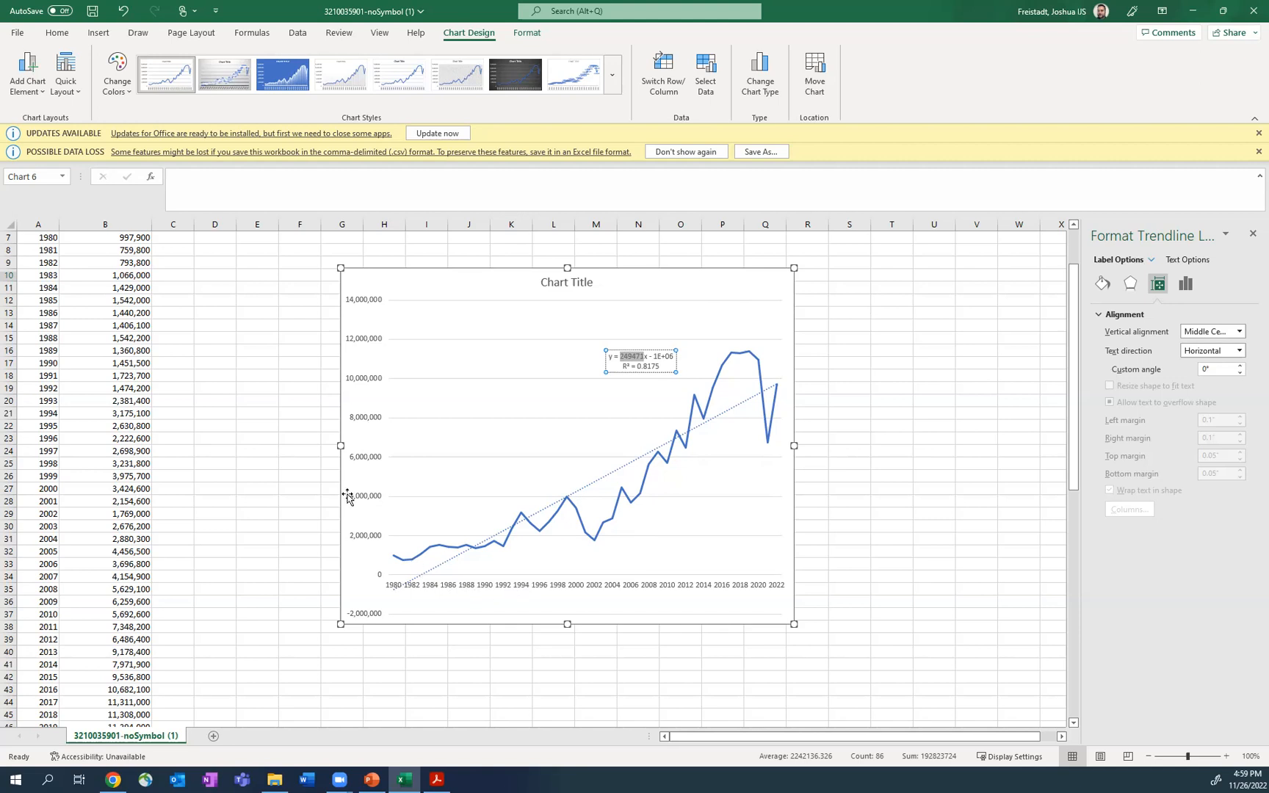
pyautogui.click(885, 372)
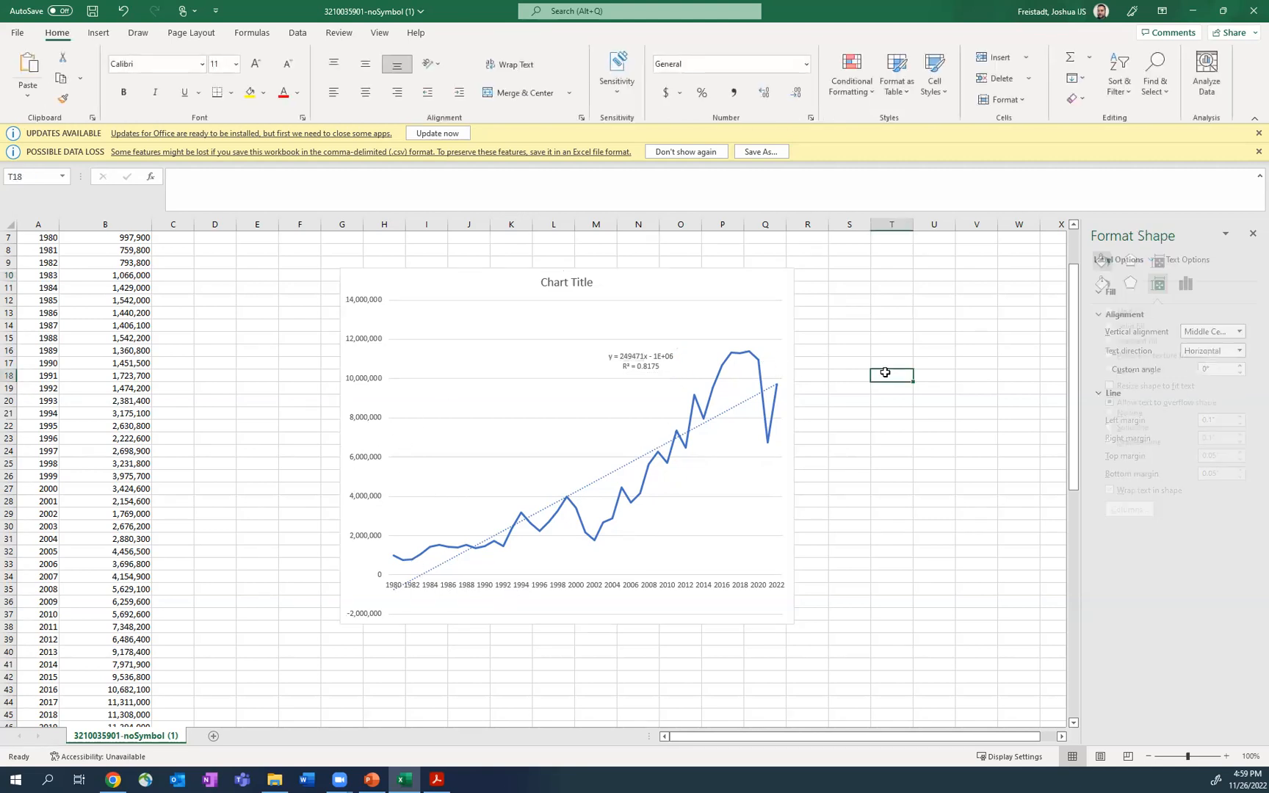
# Try the Exponential trendline type for comparison, and return the trendline to Linear
pyautogui.click(658, 363)
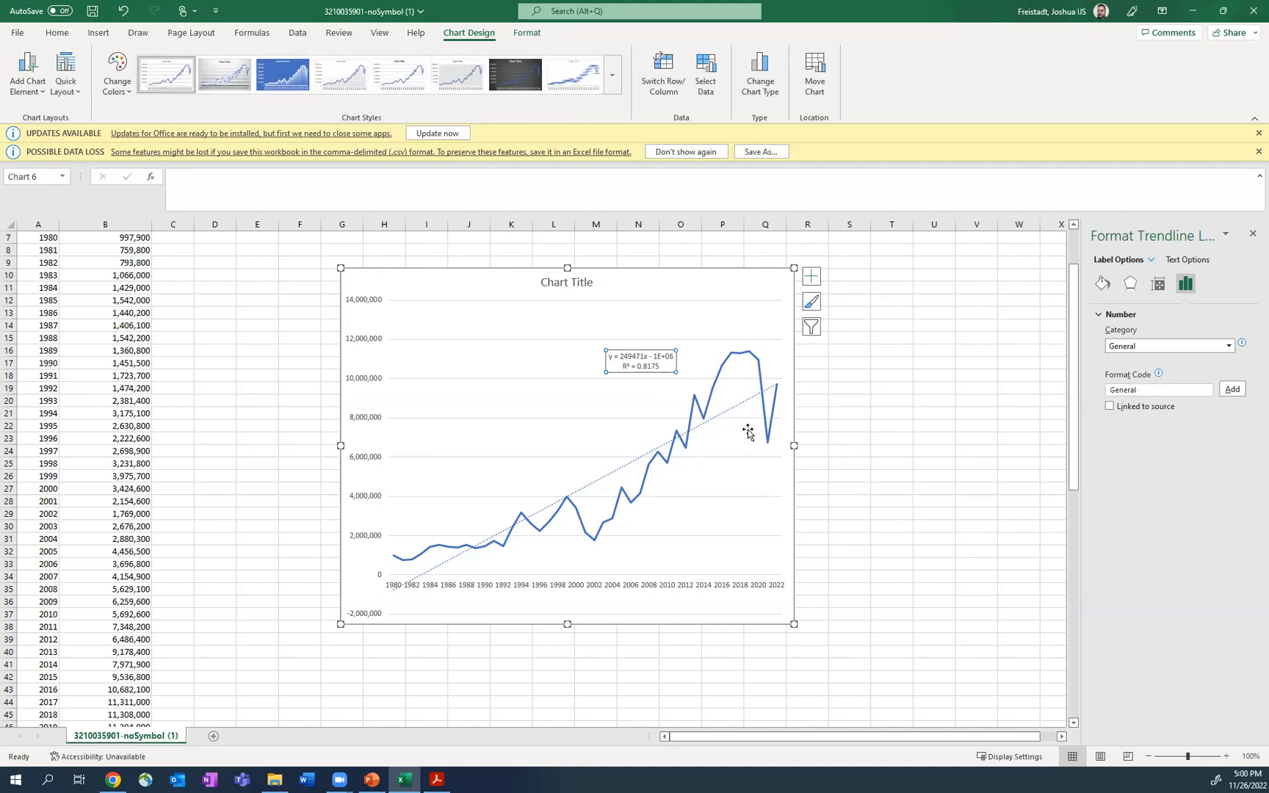
pyautogui.click(739, 409)
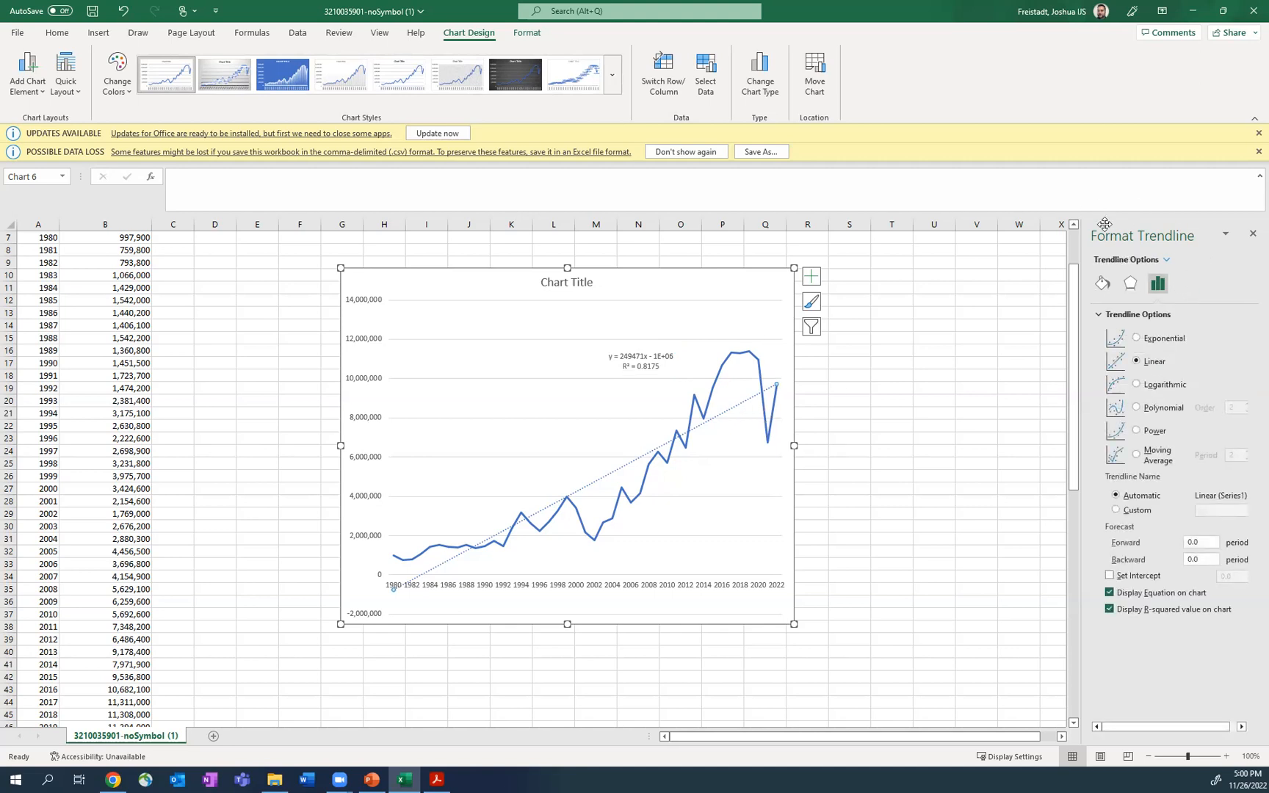
pyautogui.click(1137, 339)
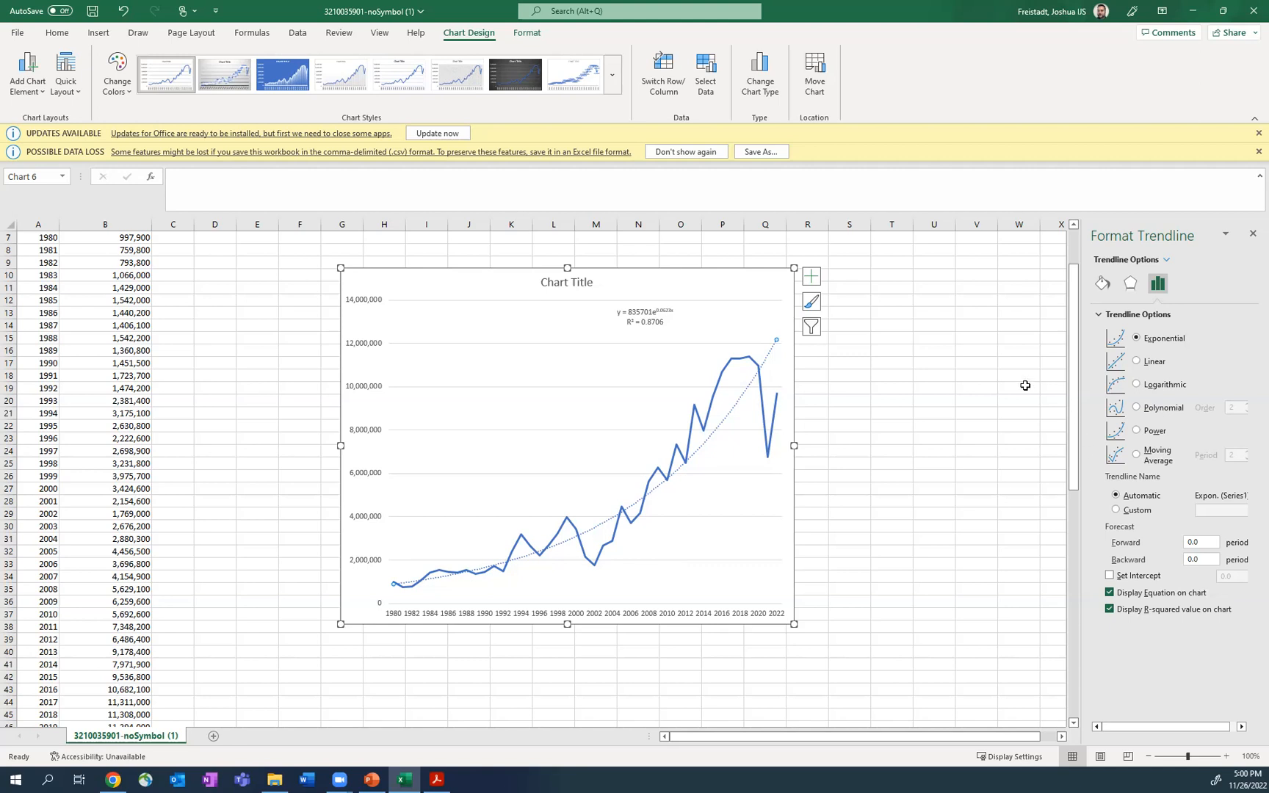
pyautogui.click(1136, 361)
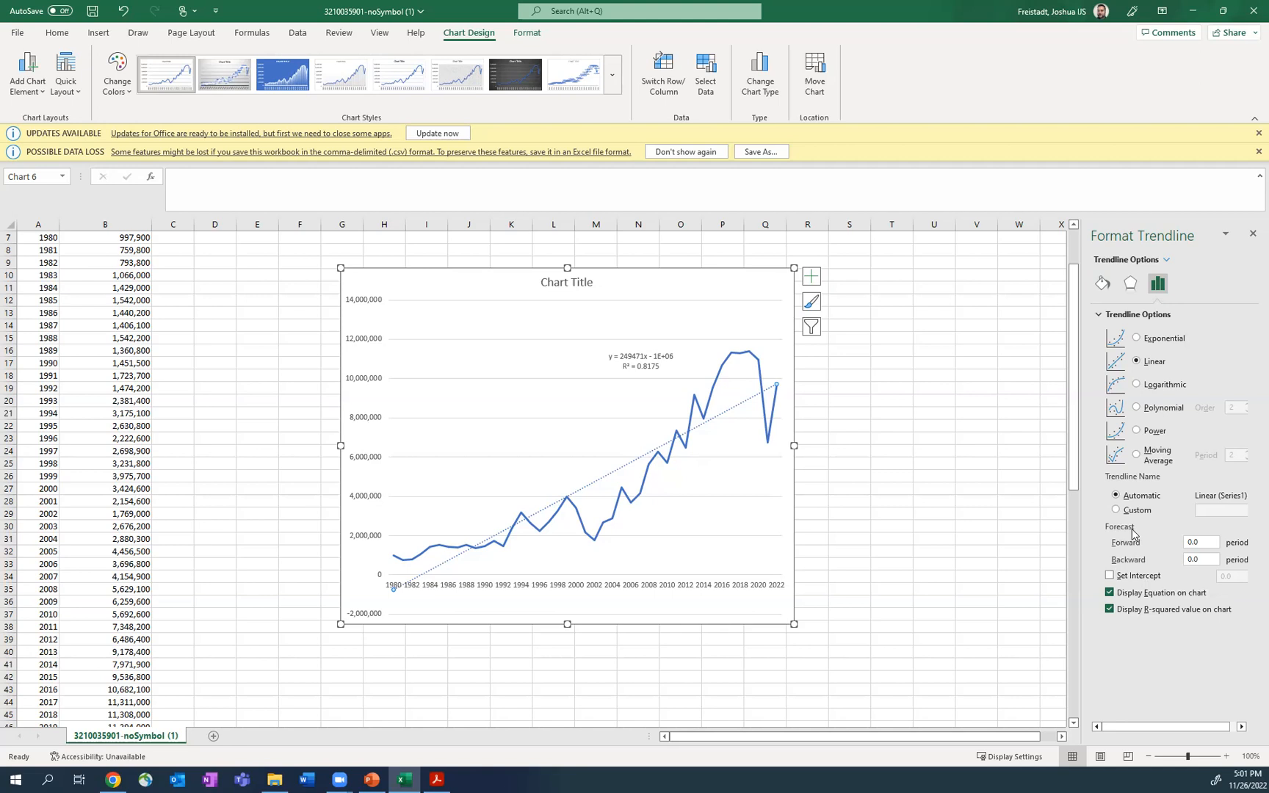
# Extend the linear trendline forecast forward by 10 periods and widen the chart to about column S
pyautogui.click(1190, 543)
pyautogui.press('Return')
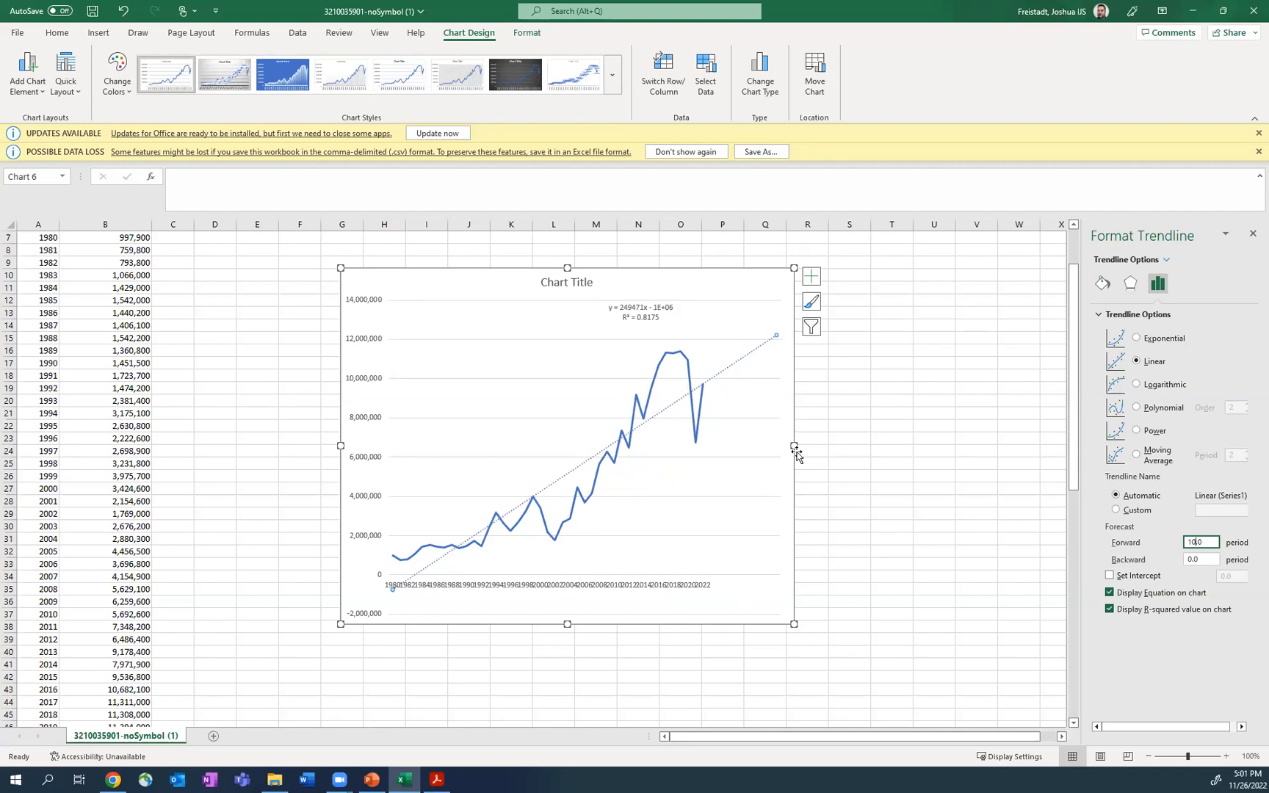
pyautogui.moveTo(794, 445); pyautogui.dragTo(889, 453)
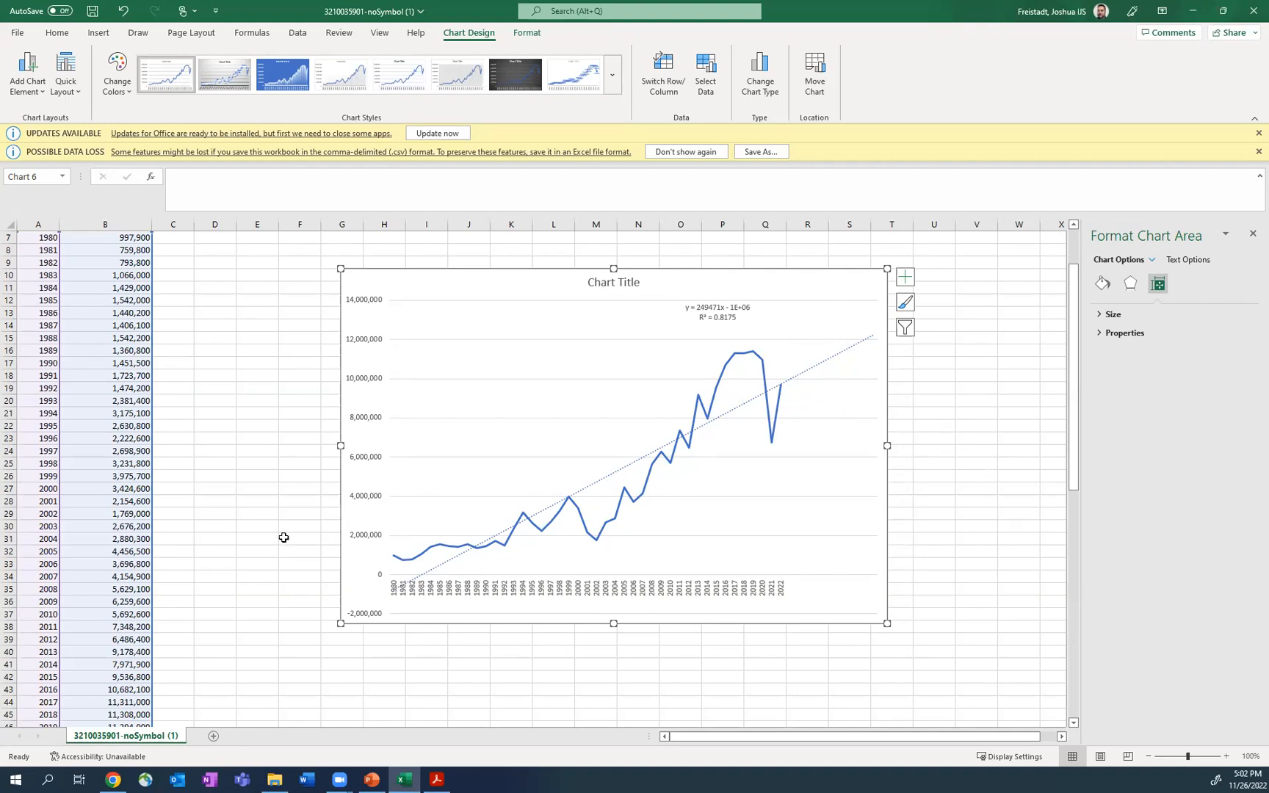
# Select the year and canola production data in A7:B49 and start a Forecast Sheet from it
pyautogui.scroll(2, 284, 537)
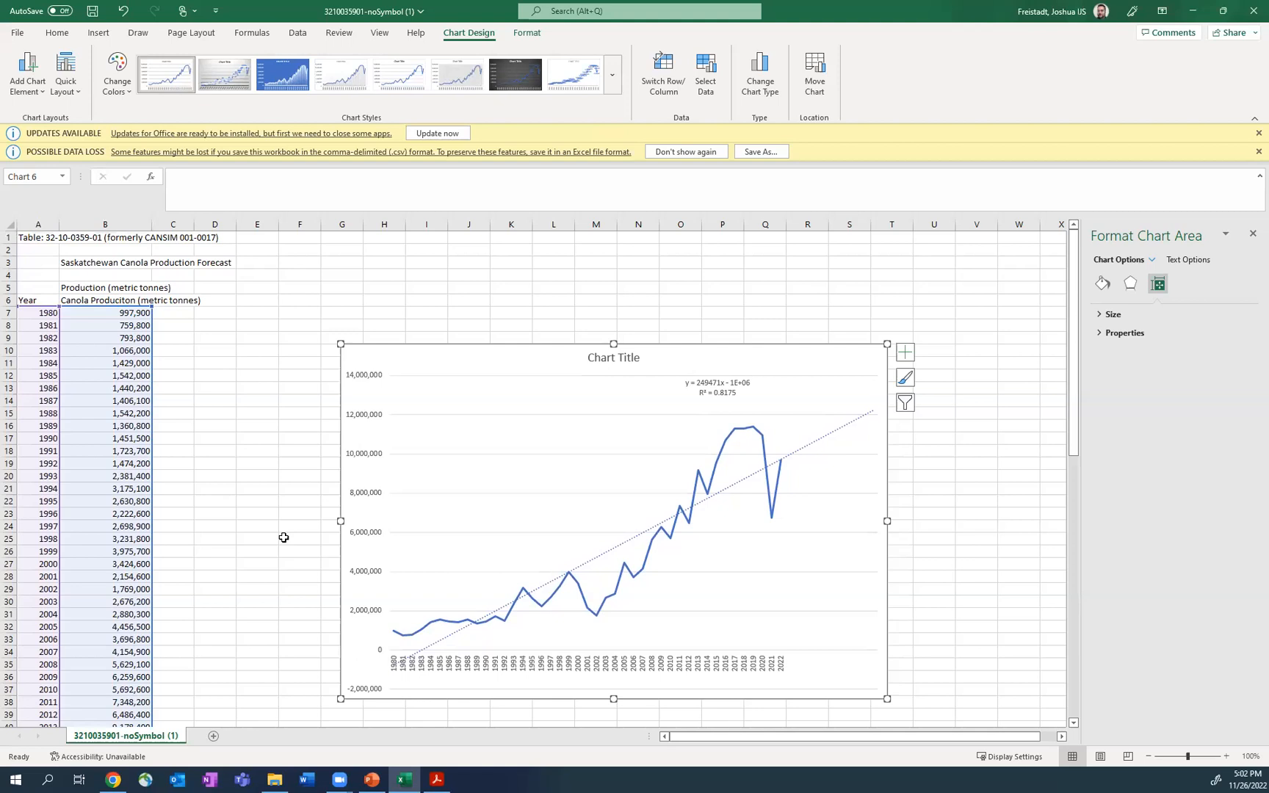
pyautogui.scroll(-2, 284, 538)
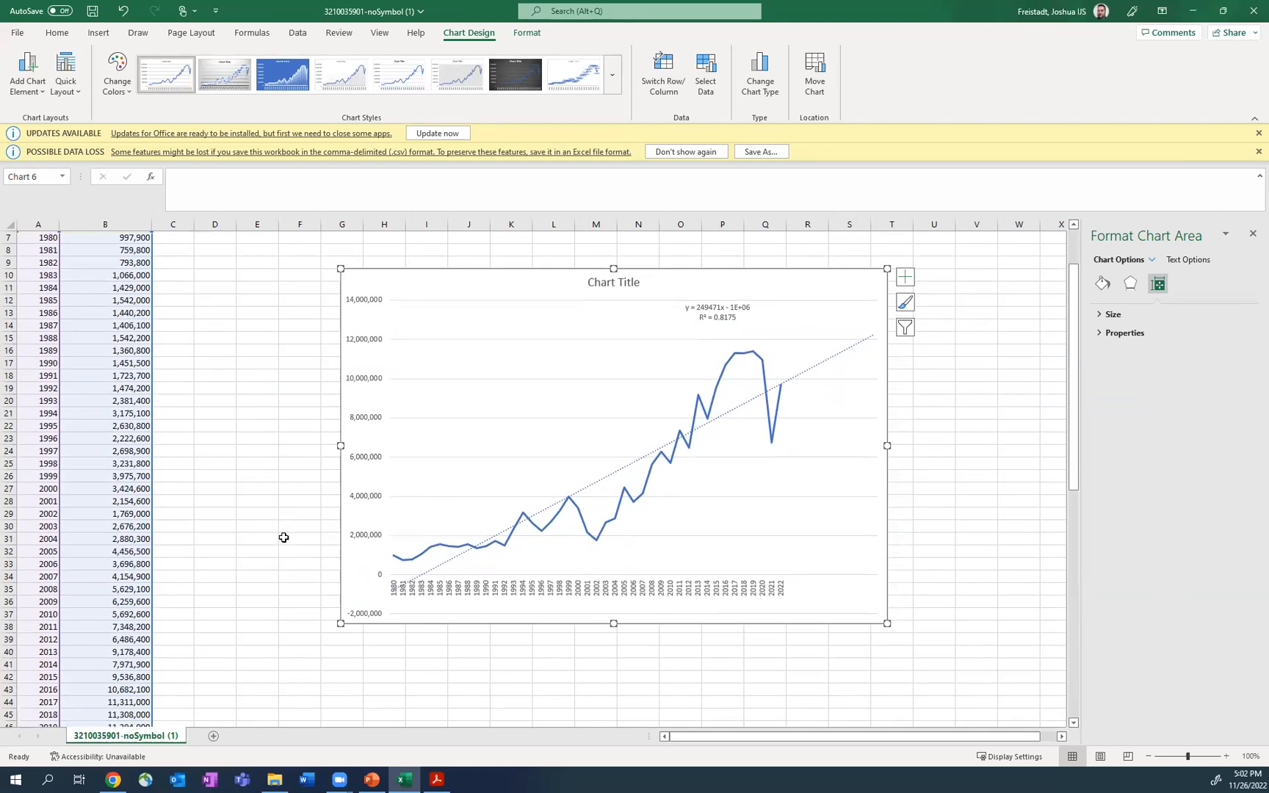
pyautogui.scroll(-3, 283, 538)
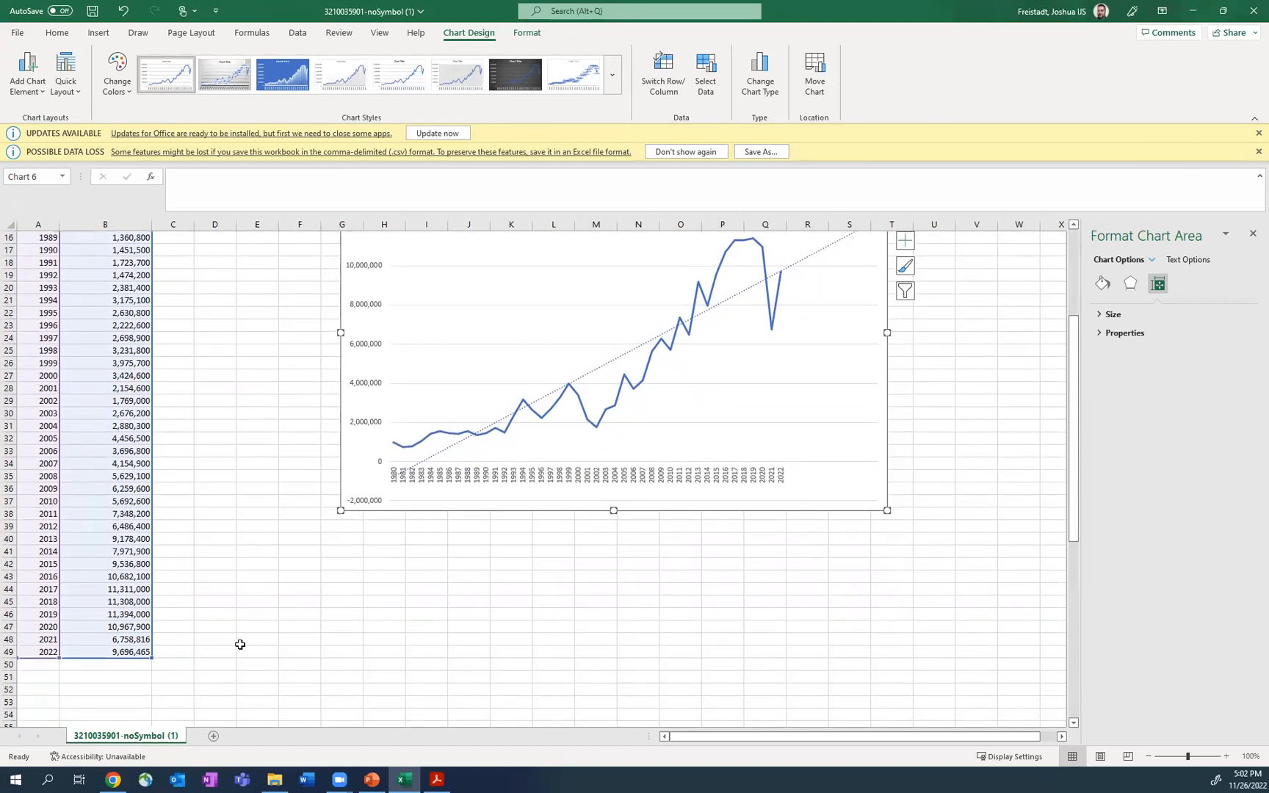
pyautogui.scroll(3, 489, 482)
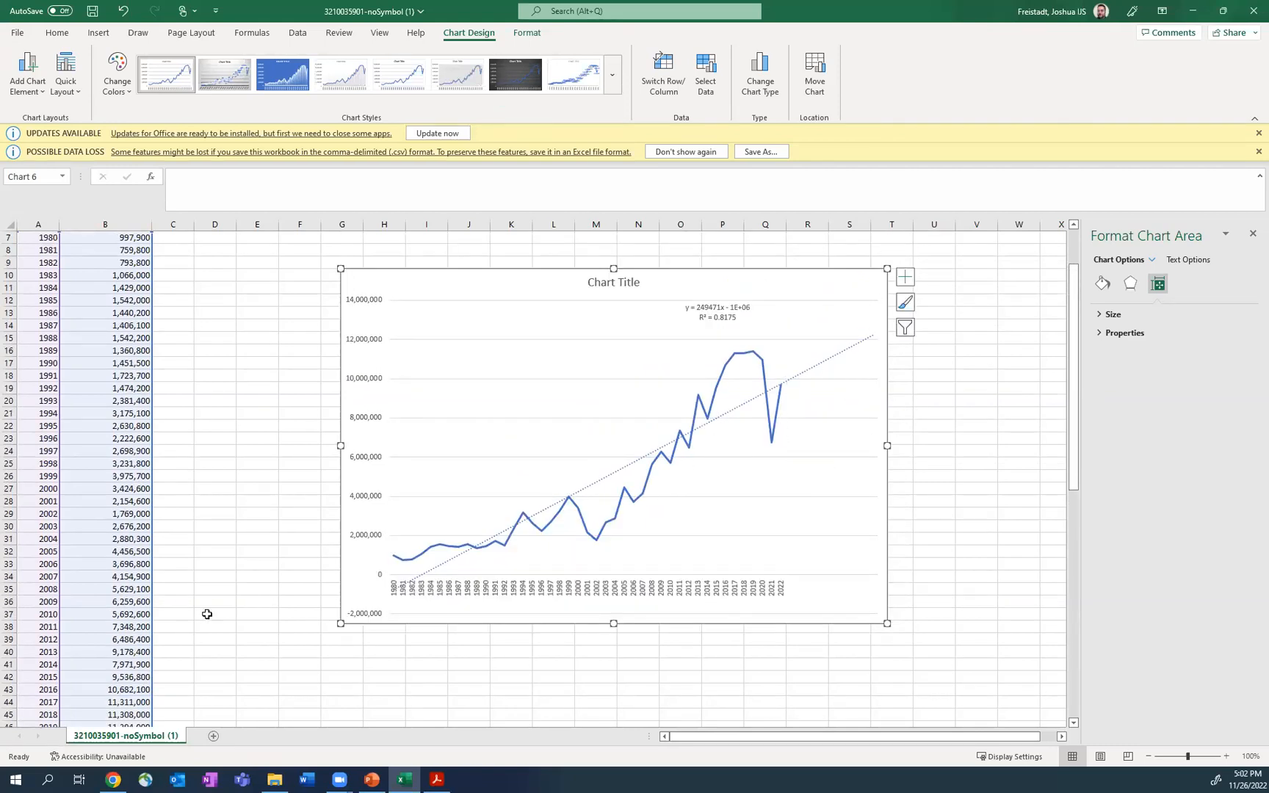
pyautogui.scroll(-3, 207, 614)
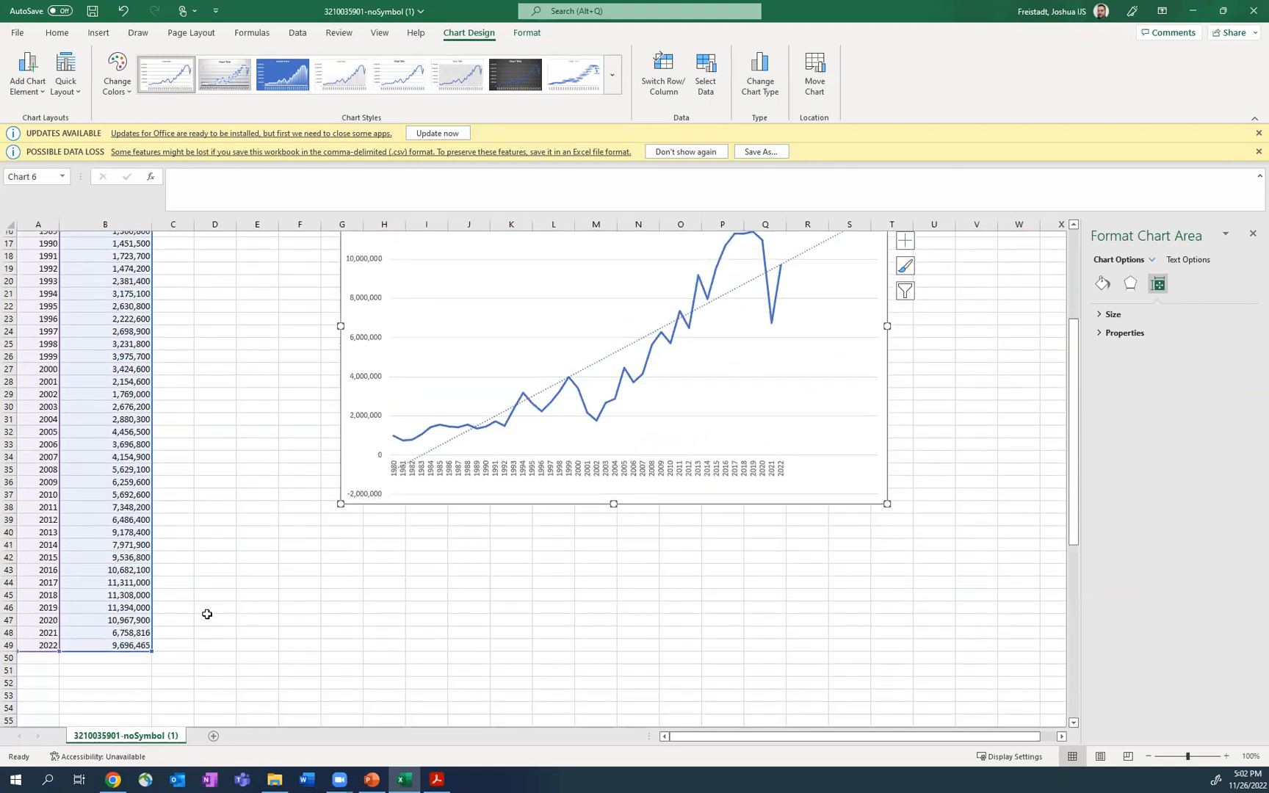
pyautogui.scroll(4, 207, 614)
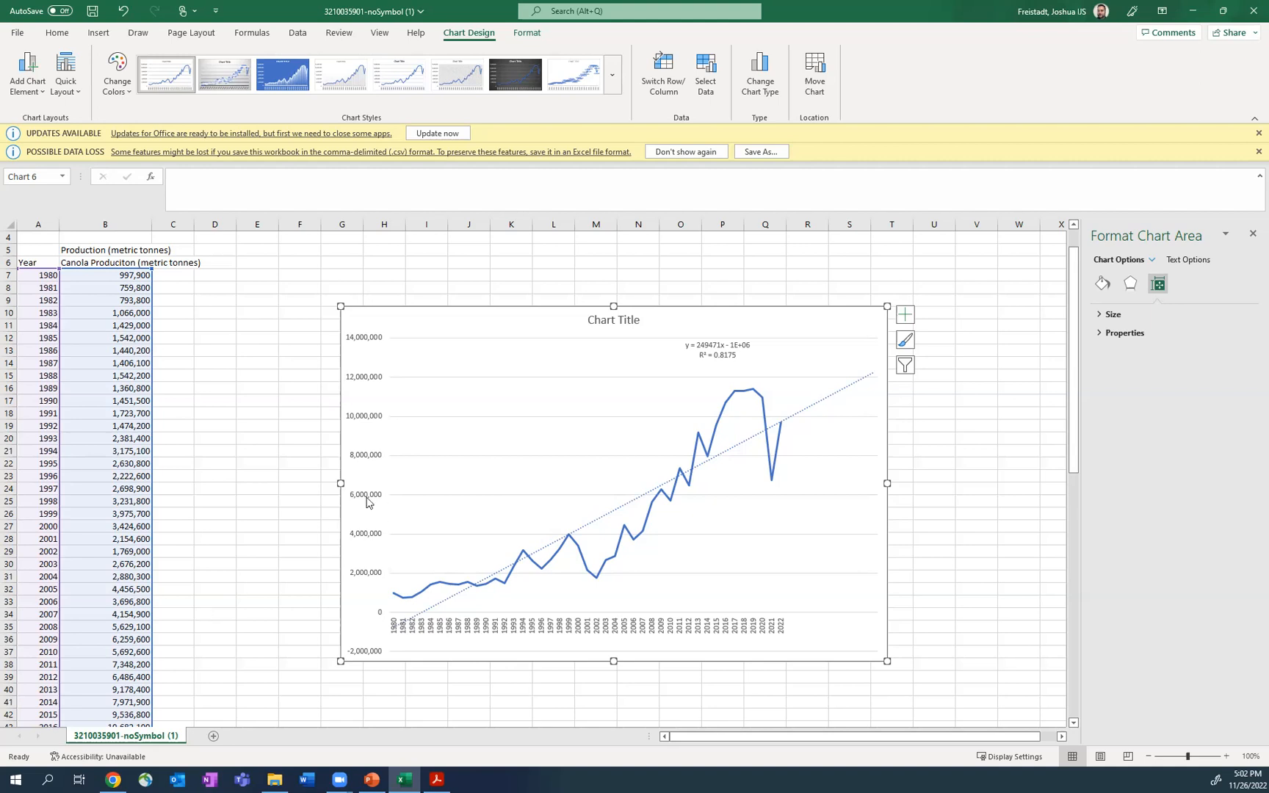
pyautogui.click(216, 423)
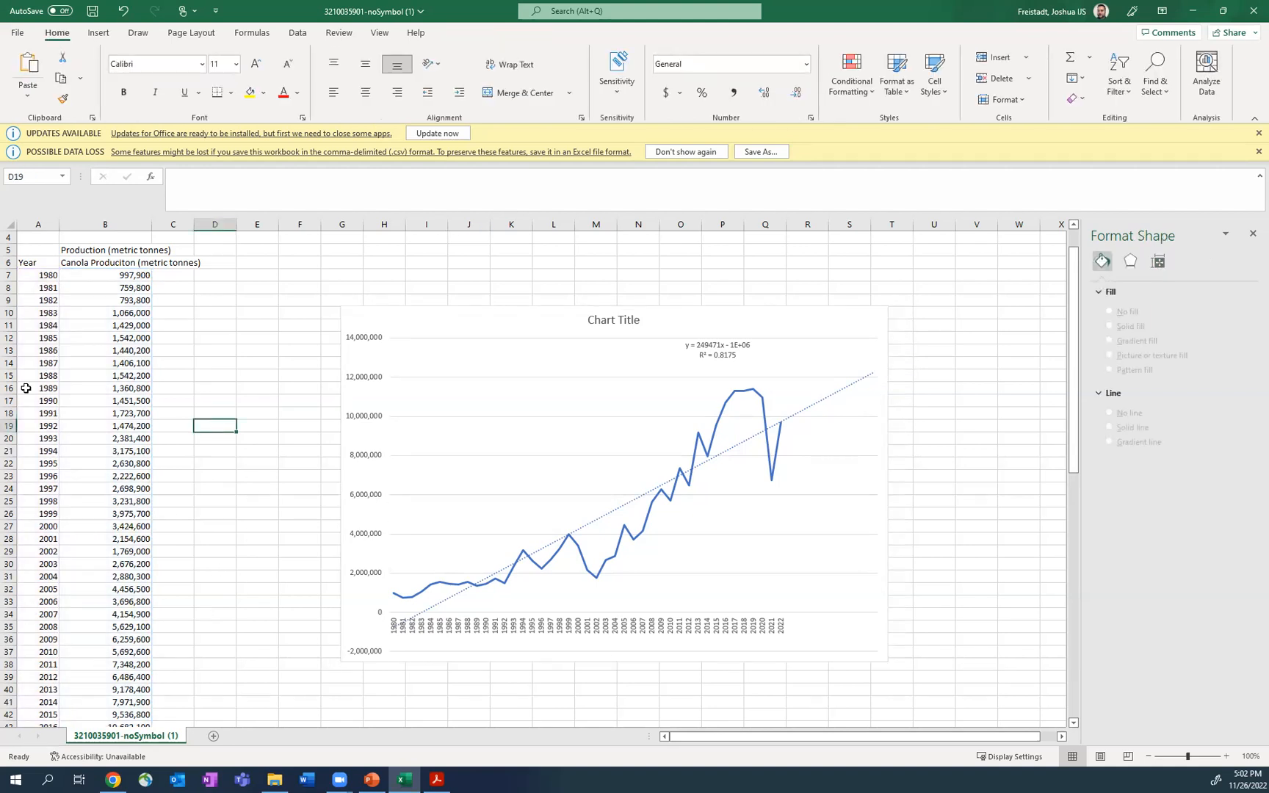
pyautogui.moveTo(34, 275); pyautogui.dragTo(113, 727)
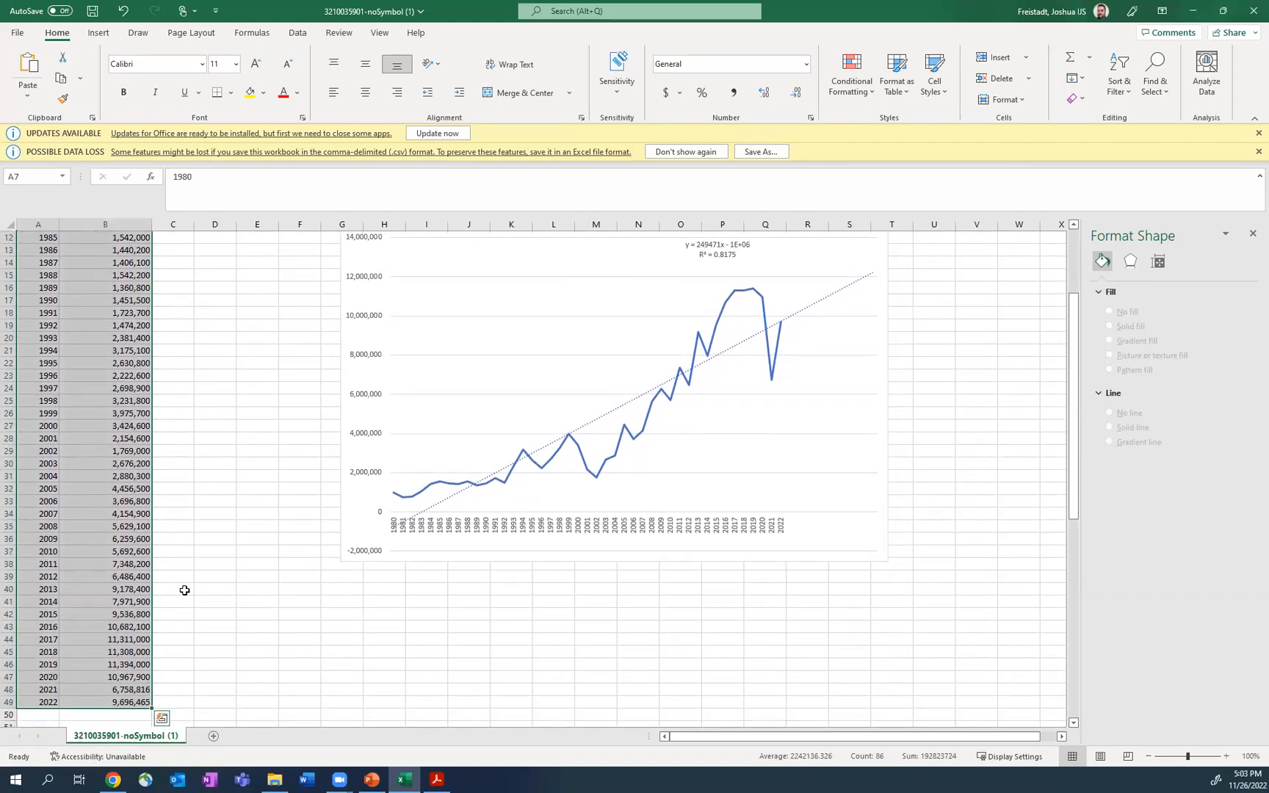
pyautogui.click(292, 36)
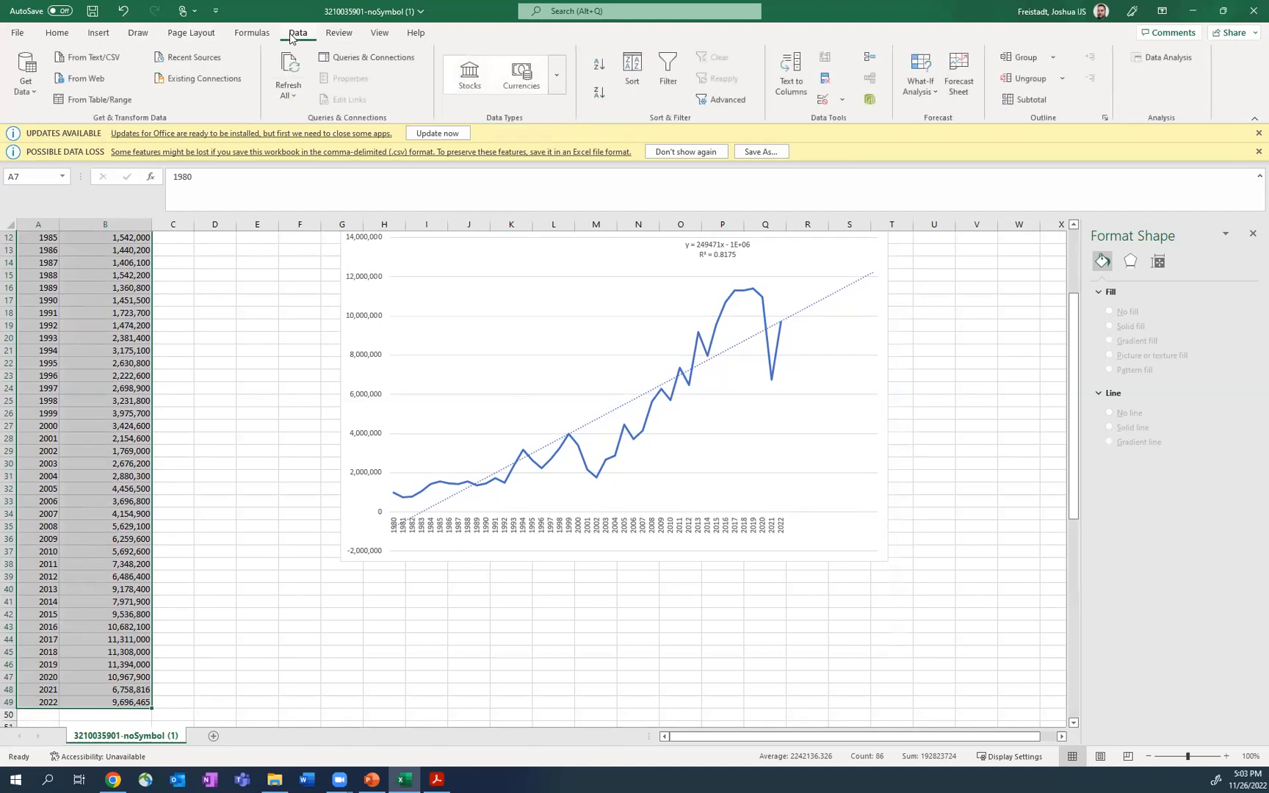
pyautogui.click(960, 72)
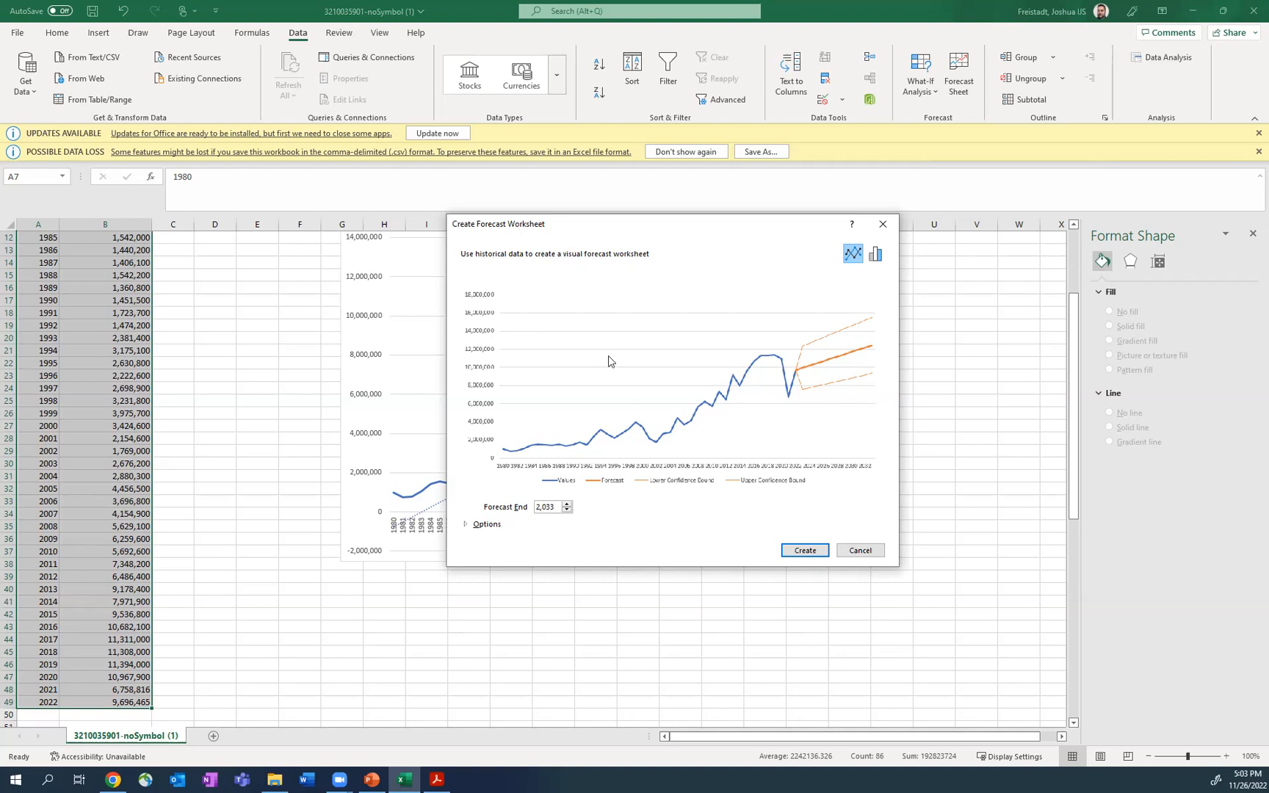
# Show the forecast options, set the forecast end to 2032, and create the forecast worksheet
pyautogui.click(485, 524)
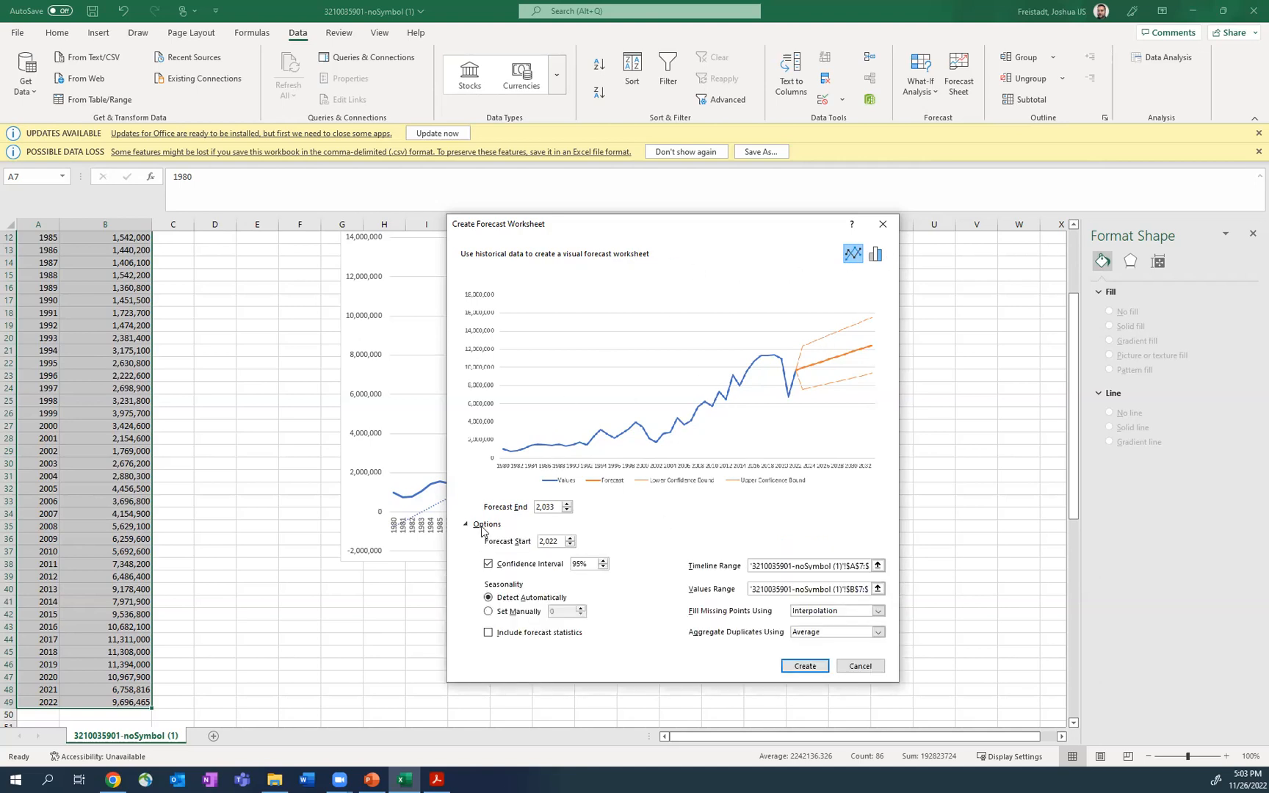
pyautogui.click(566, 511)
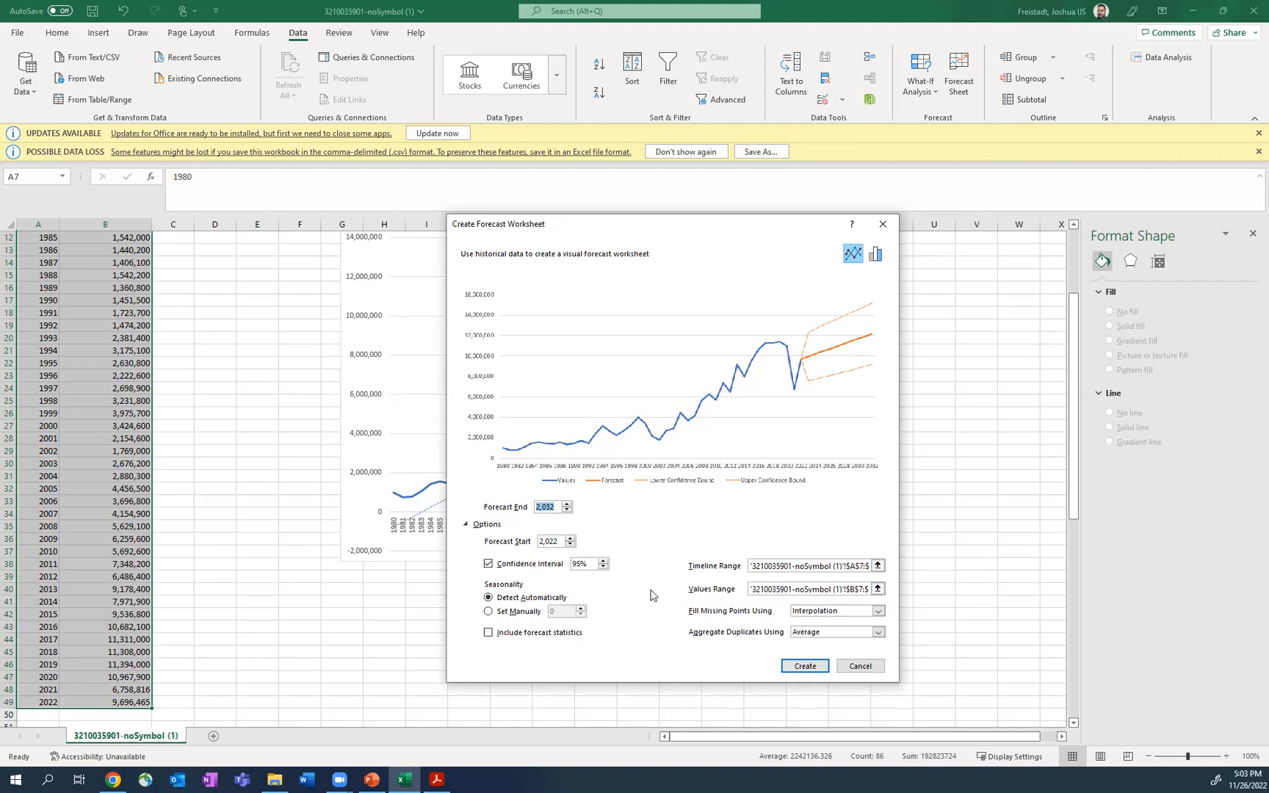
pyautogui.click(805, 665)
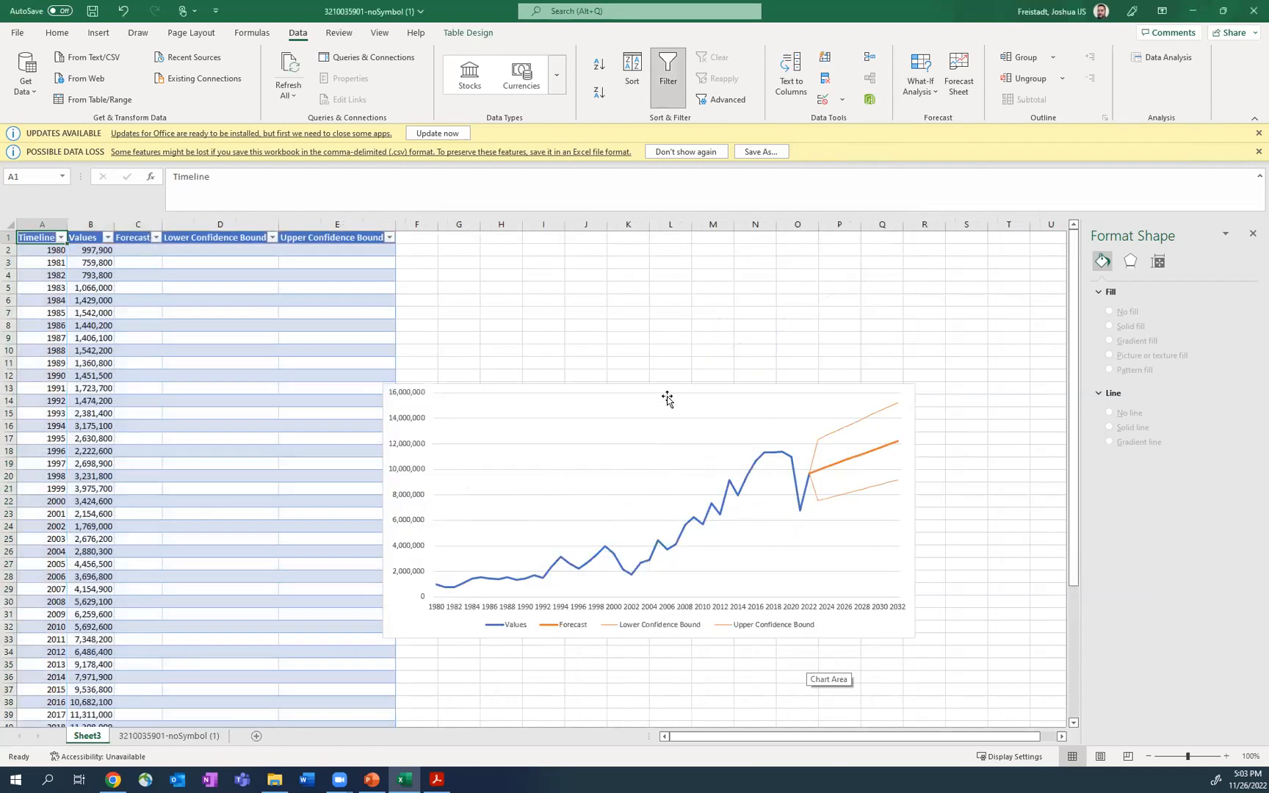
# Move the forecast chart clear of the table so it spans about columns G to S, starting at row 4
pyautogui.click(668, 394)
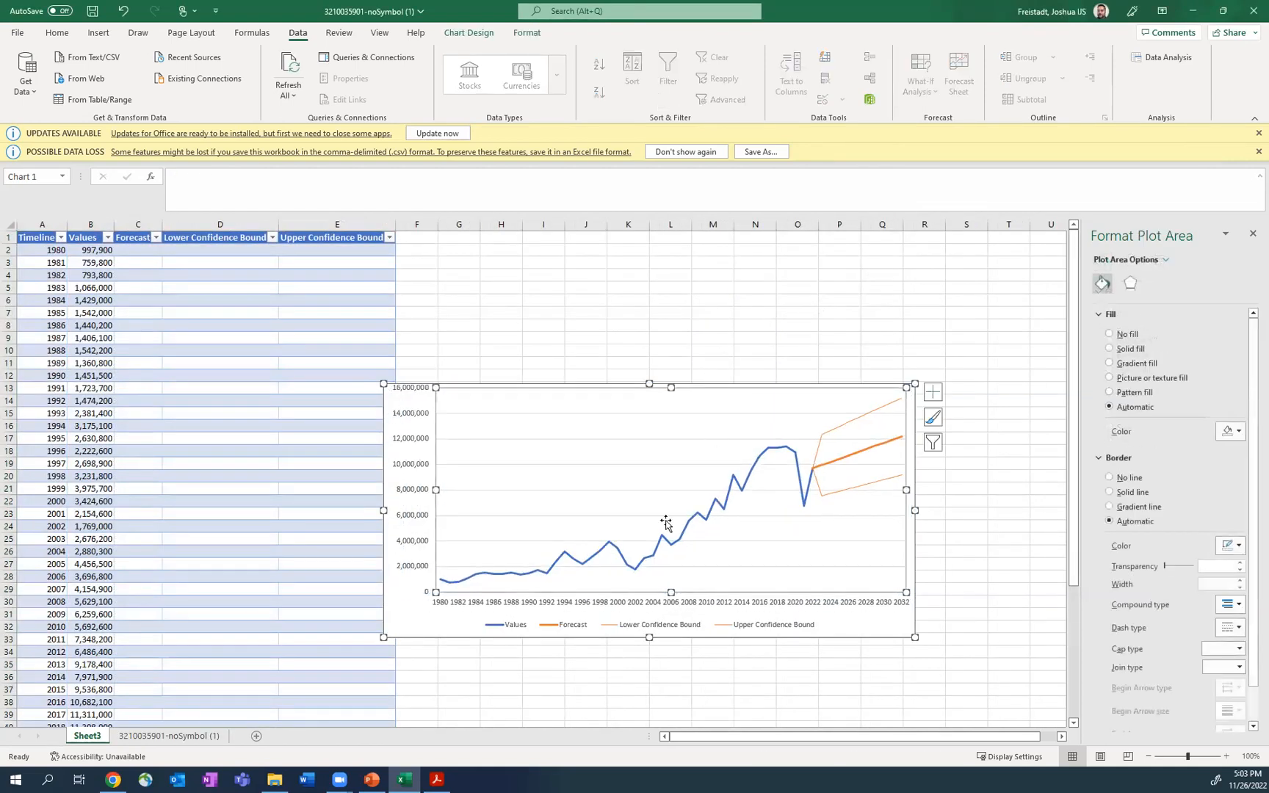
pyautogui.click(847, 621)
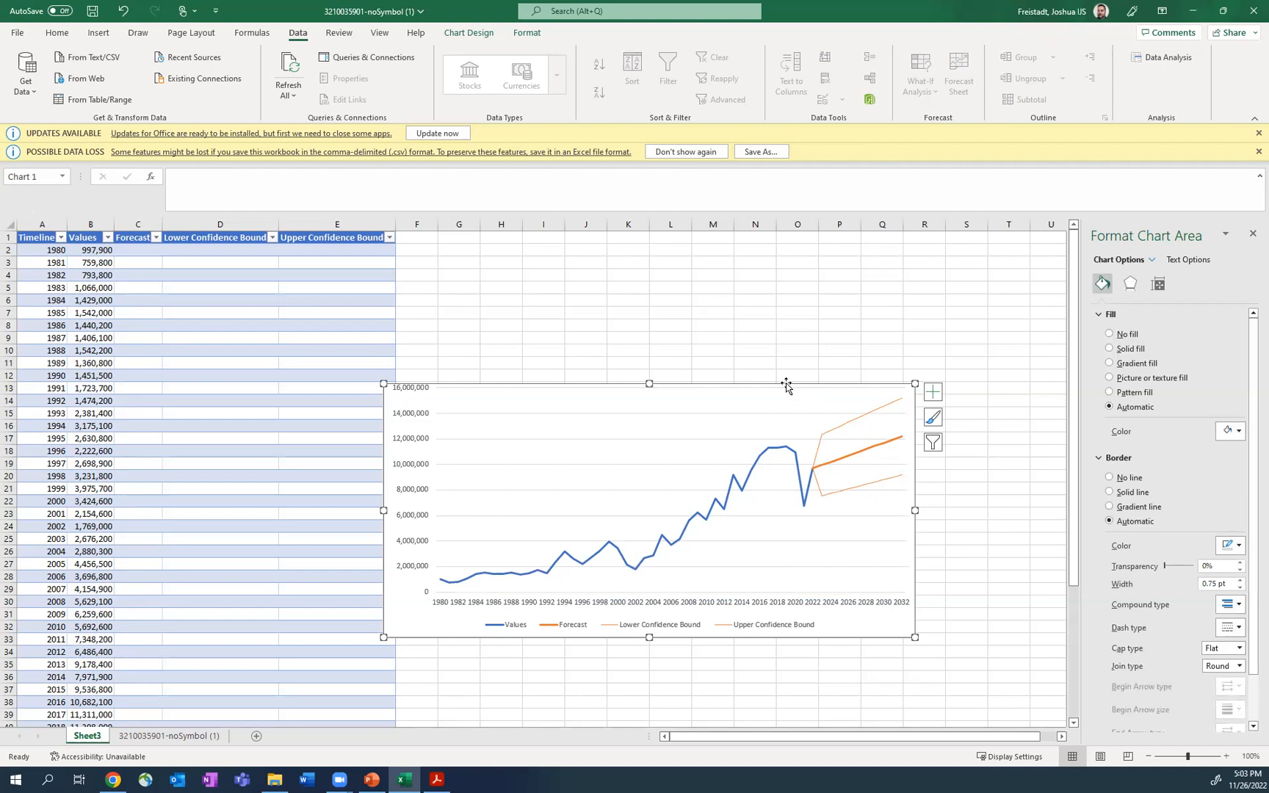
pyautogui.moveTo(786, 383); pyautogui.dragTo(851, 275)
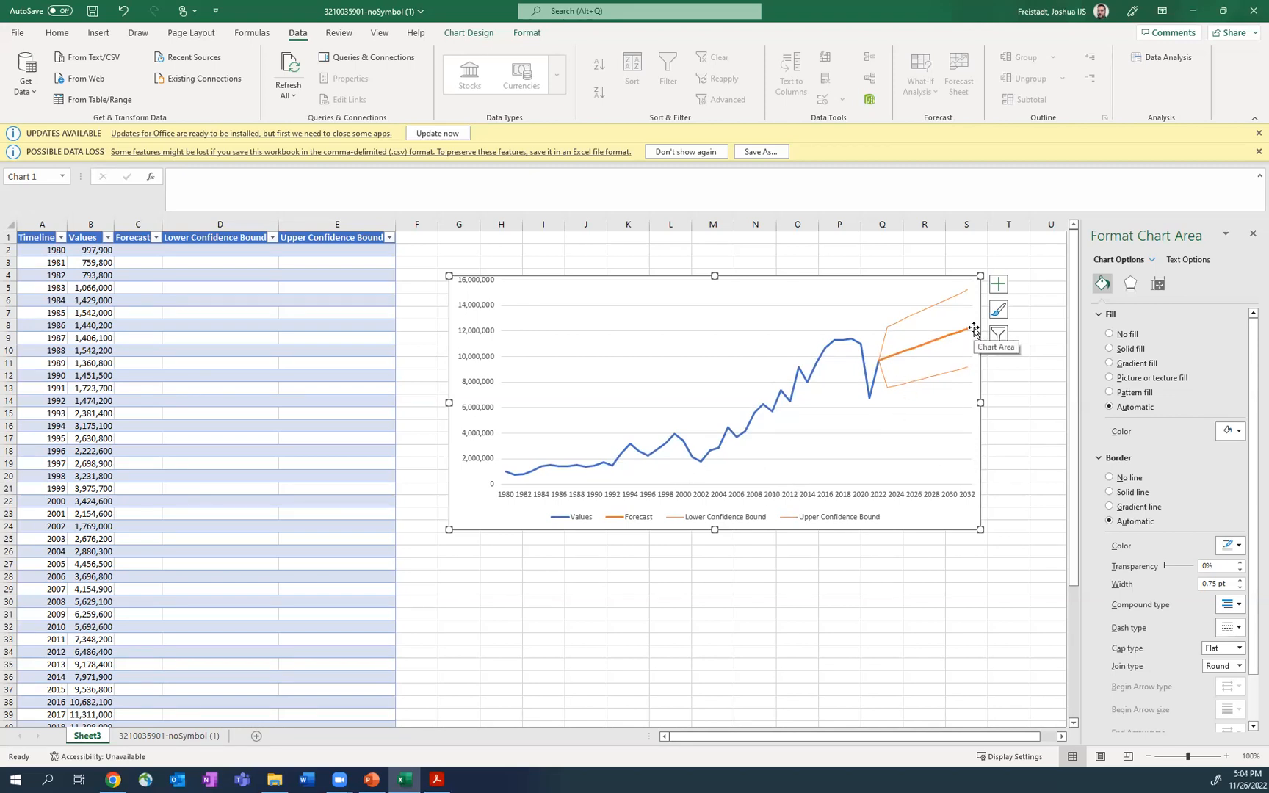
# Examine the forecast chart's lines and the table's forecast and confidence bound rows for 2022 to 2032
pyautogui.moveTo(968, 335)
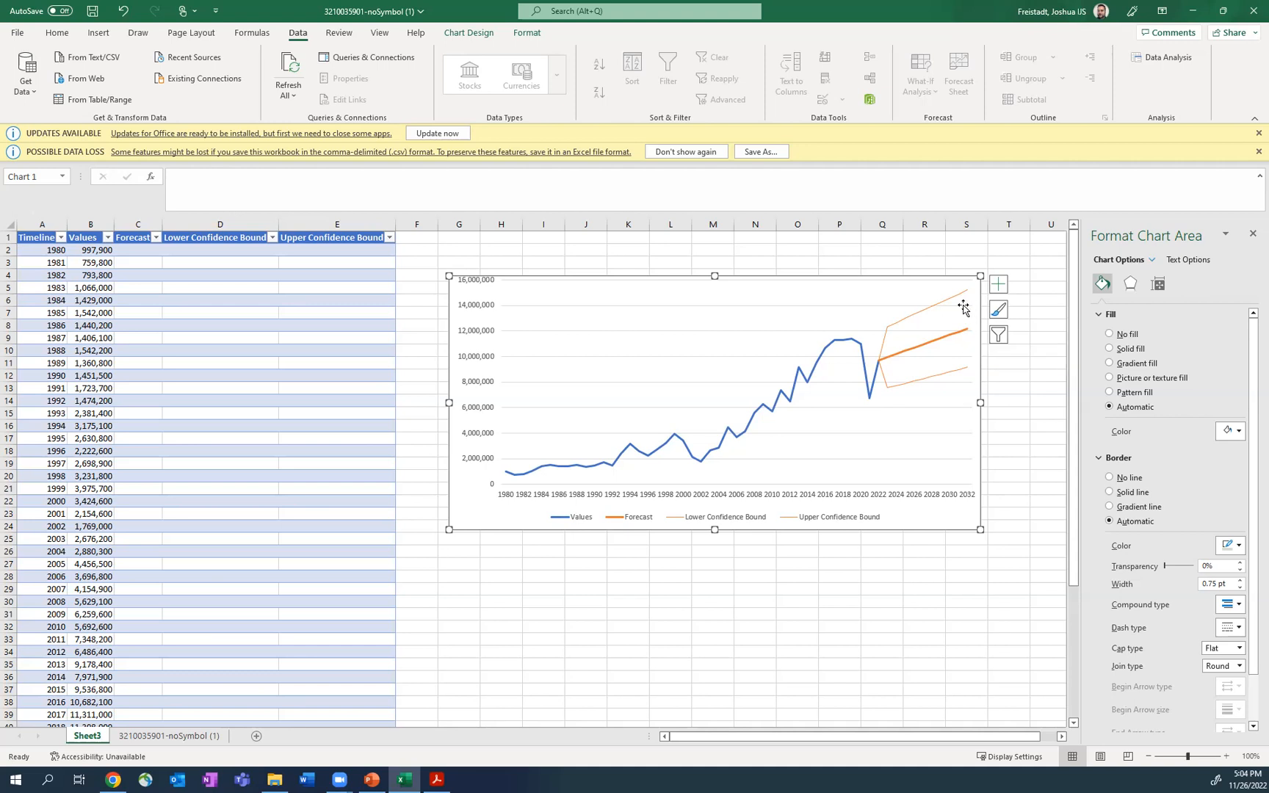
pyautogui.moveTo(961, 377)
pyautogui.scroll(-5, 835, 602)
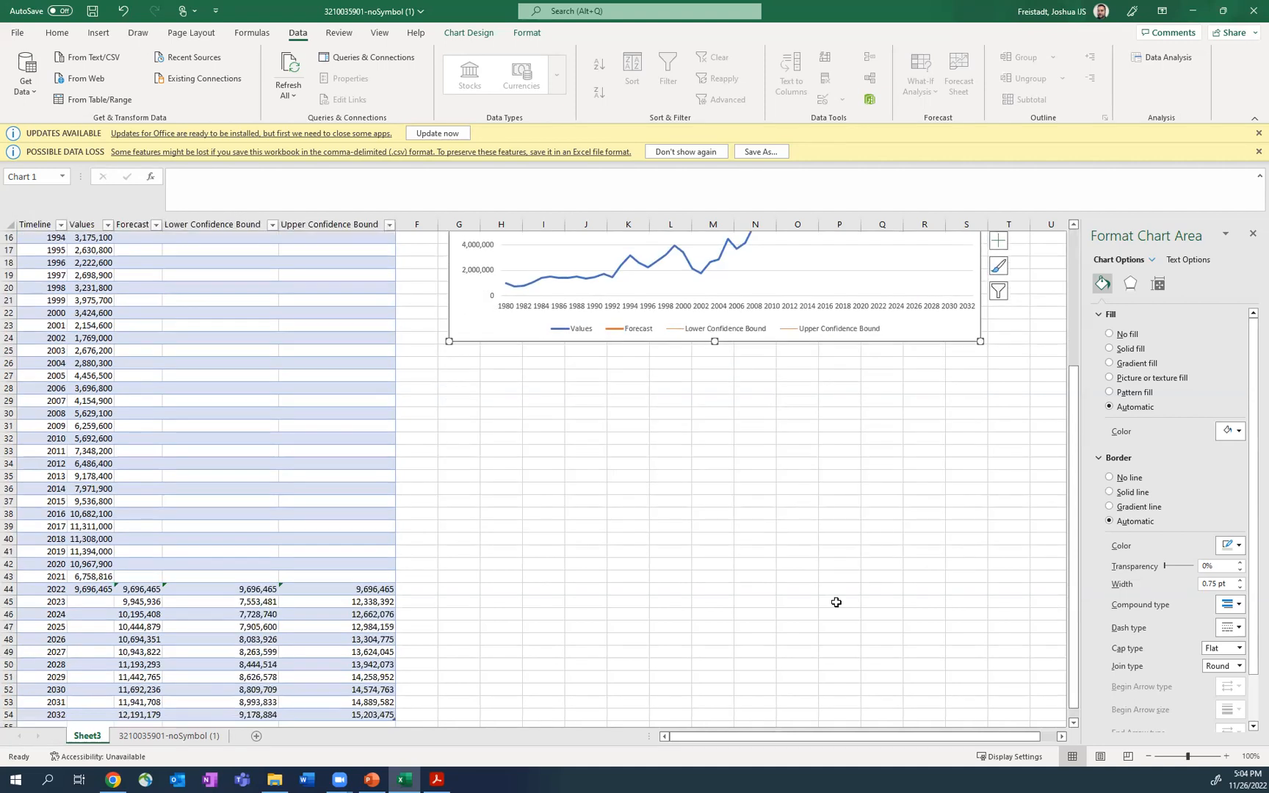
pyautogui.scroll(3, 836, 602)
pyautogui.scroll(-2, 835, 602)
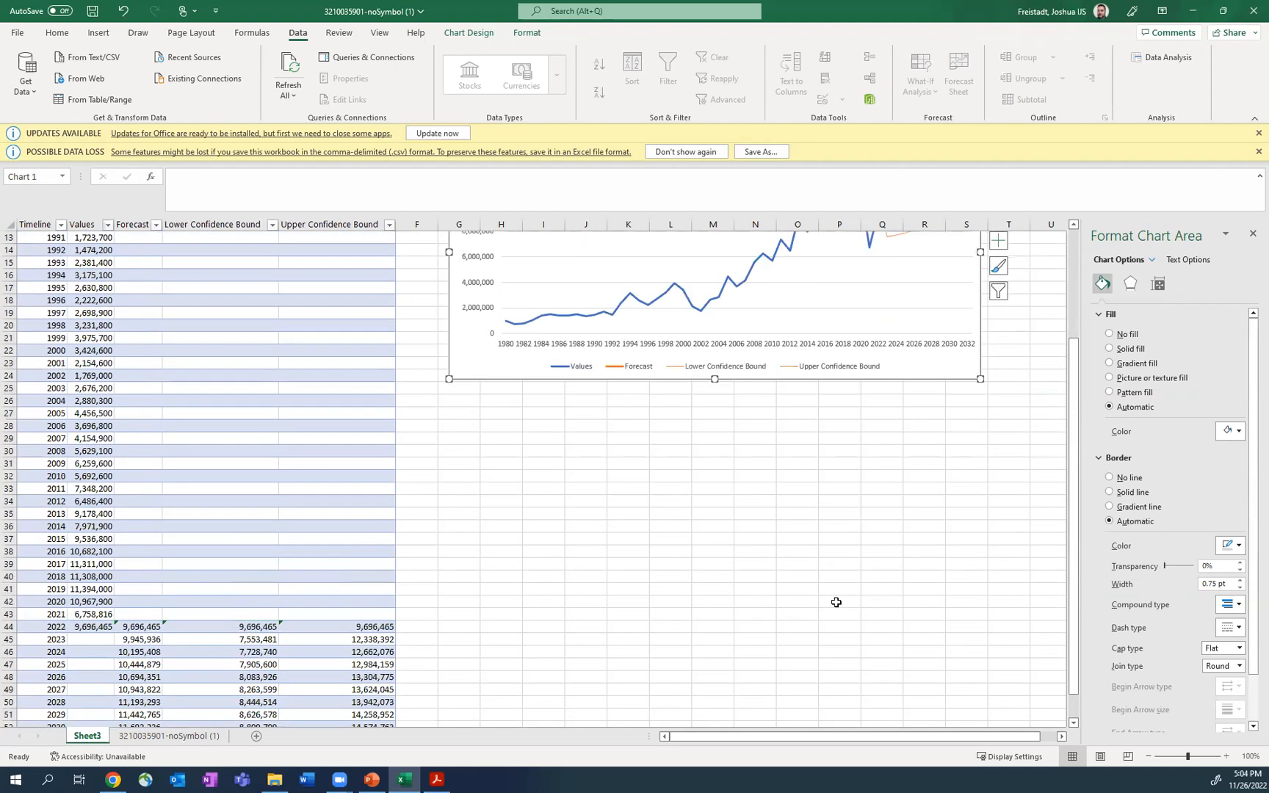
pyautogui.scroll(-1, 835, 602)
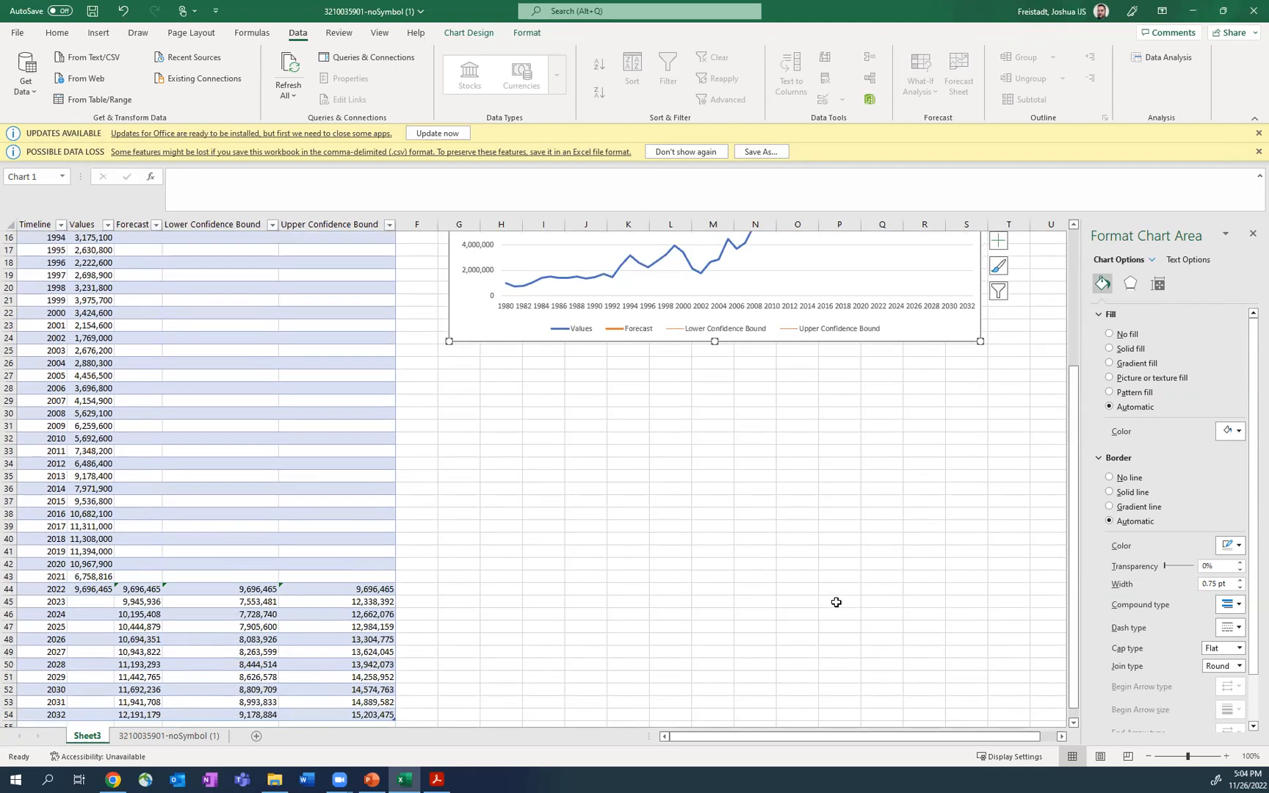
pyautogui.scroll(5, 835, 602)
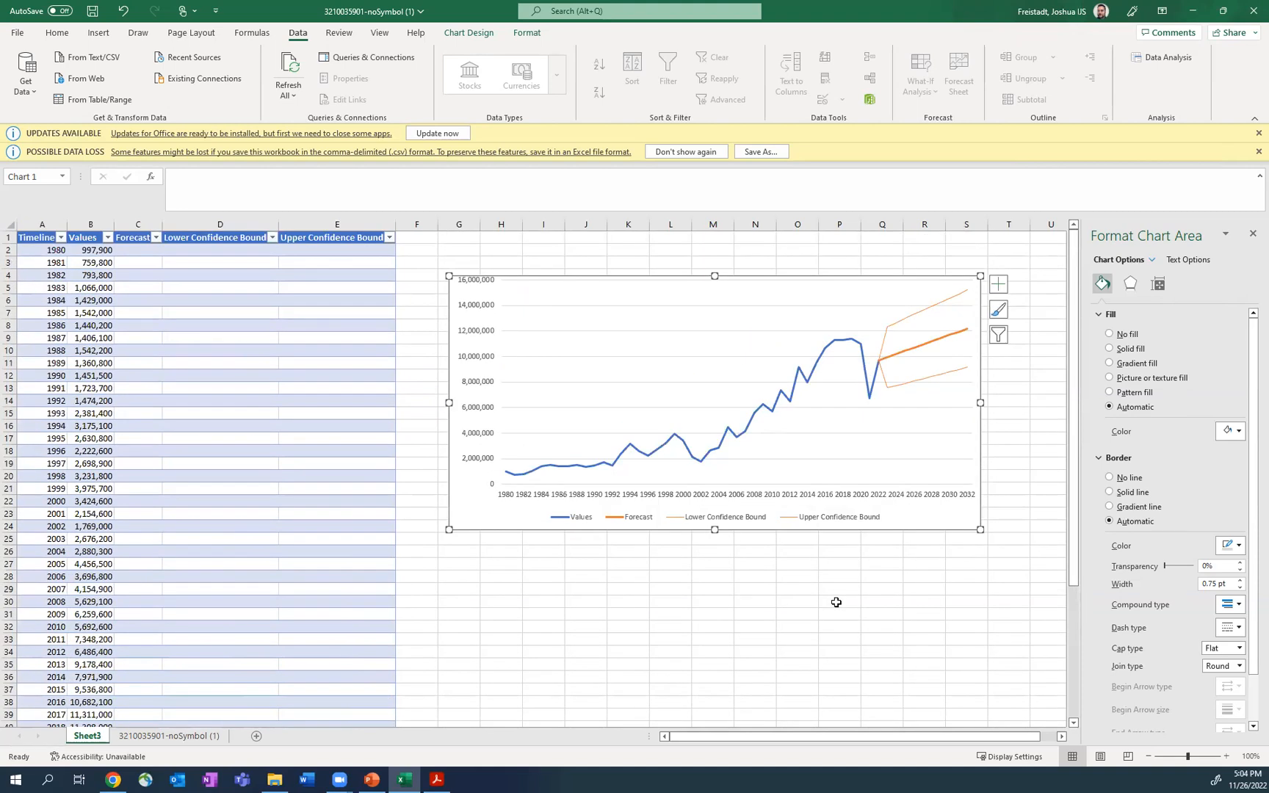
pyautogui.scroll(-1, 836, 602)
pyautogui.scroll(-2, 836, 602)
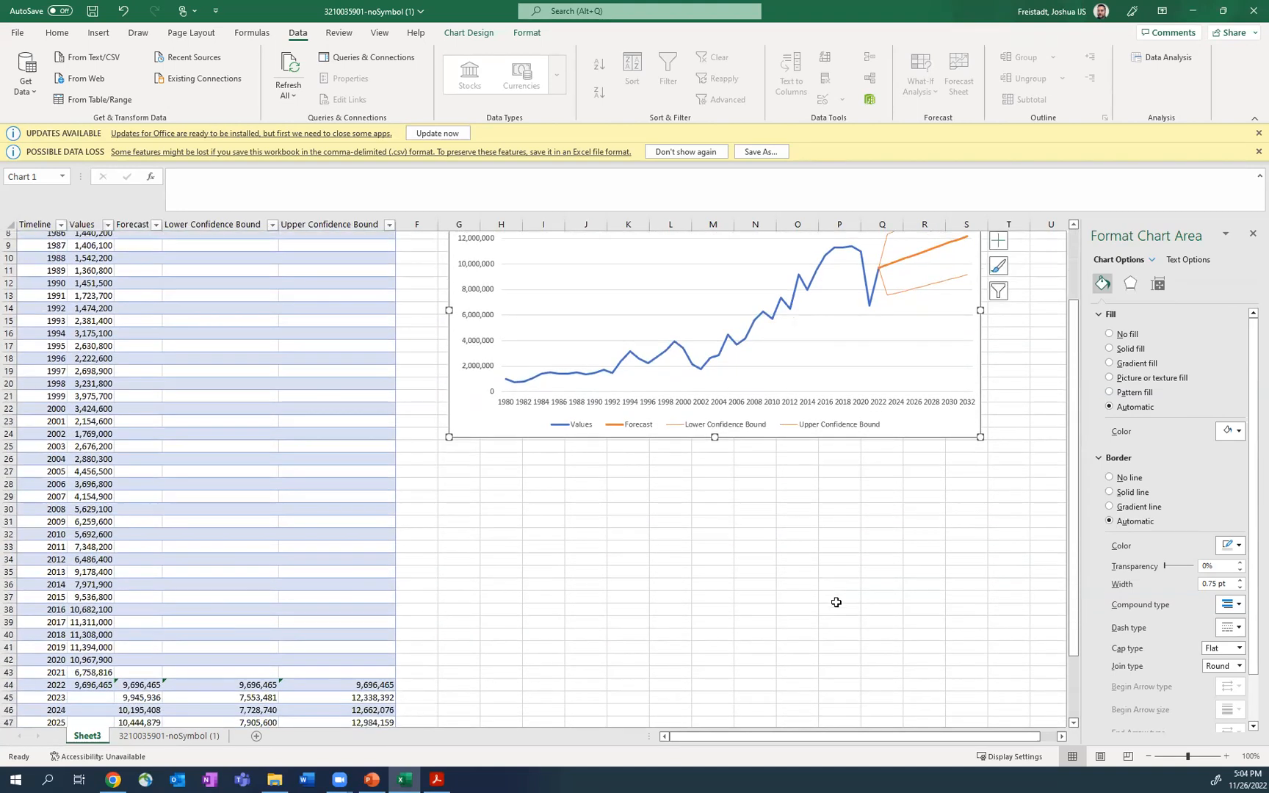
pyautogui.scroll(-1, 836, 602)
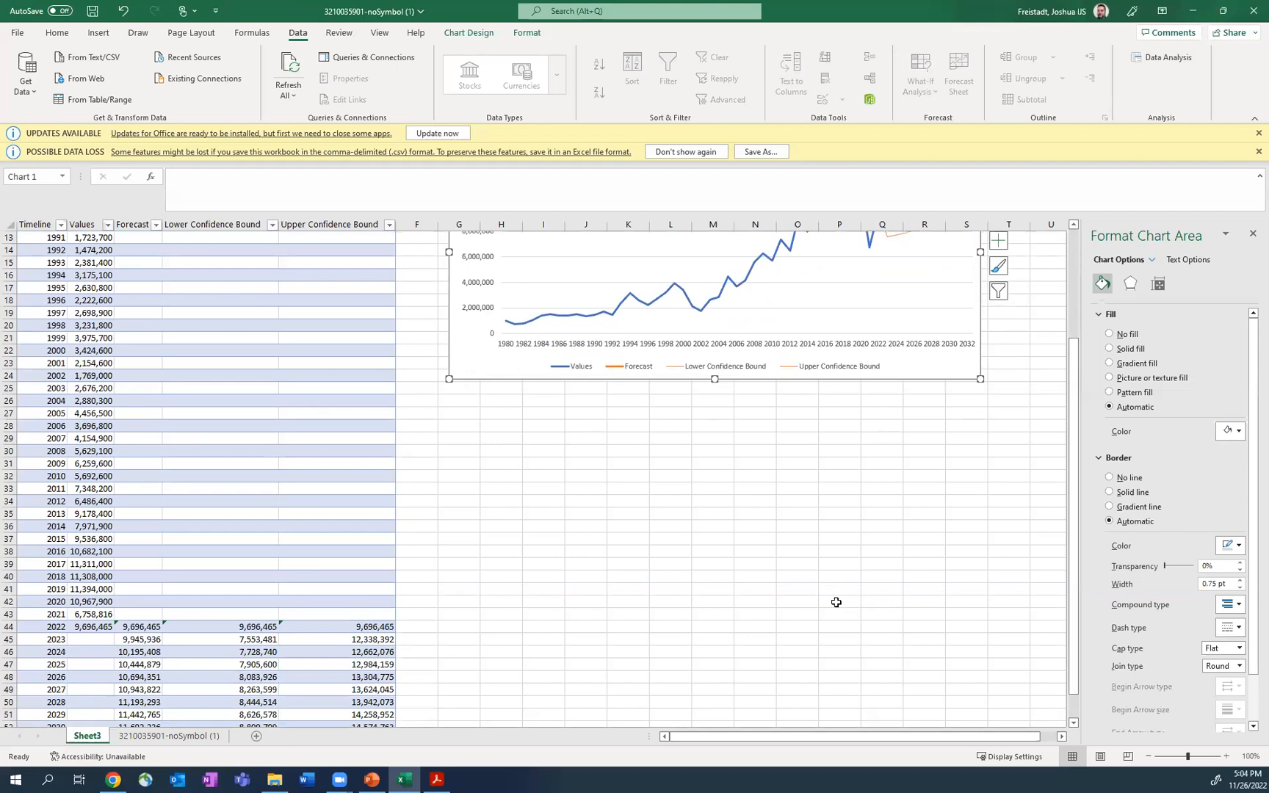
pyautogui.scroll(-3, 835, 602)
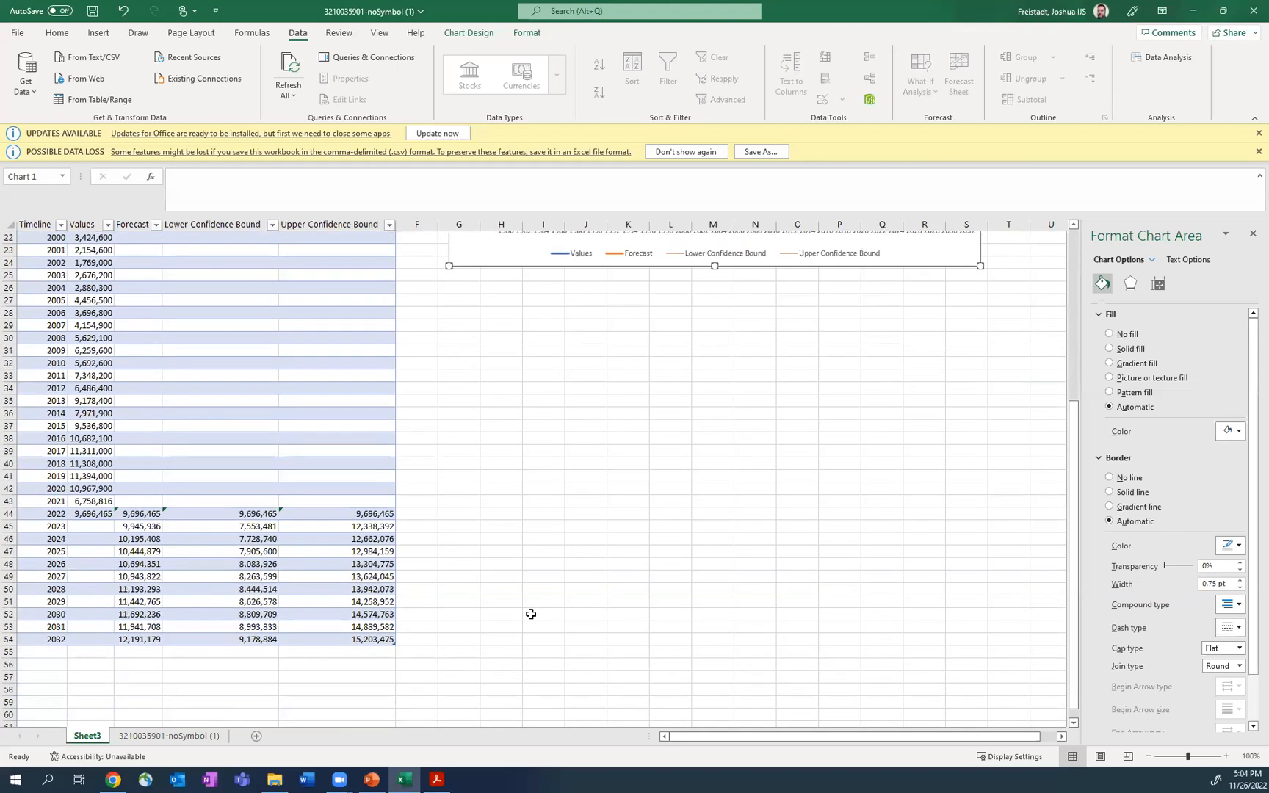
# Check the 2032 lower and upper confidence bound cells and compare them with the ends of the chart's forecast lines
pyautogui.click(249, 639)
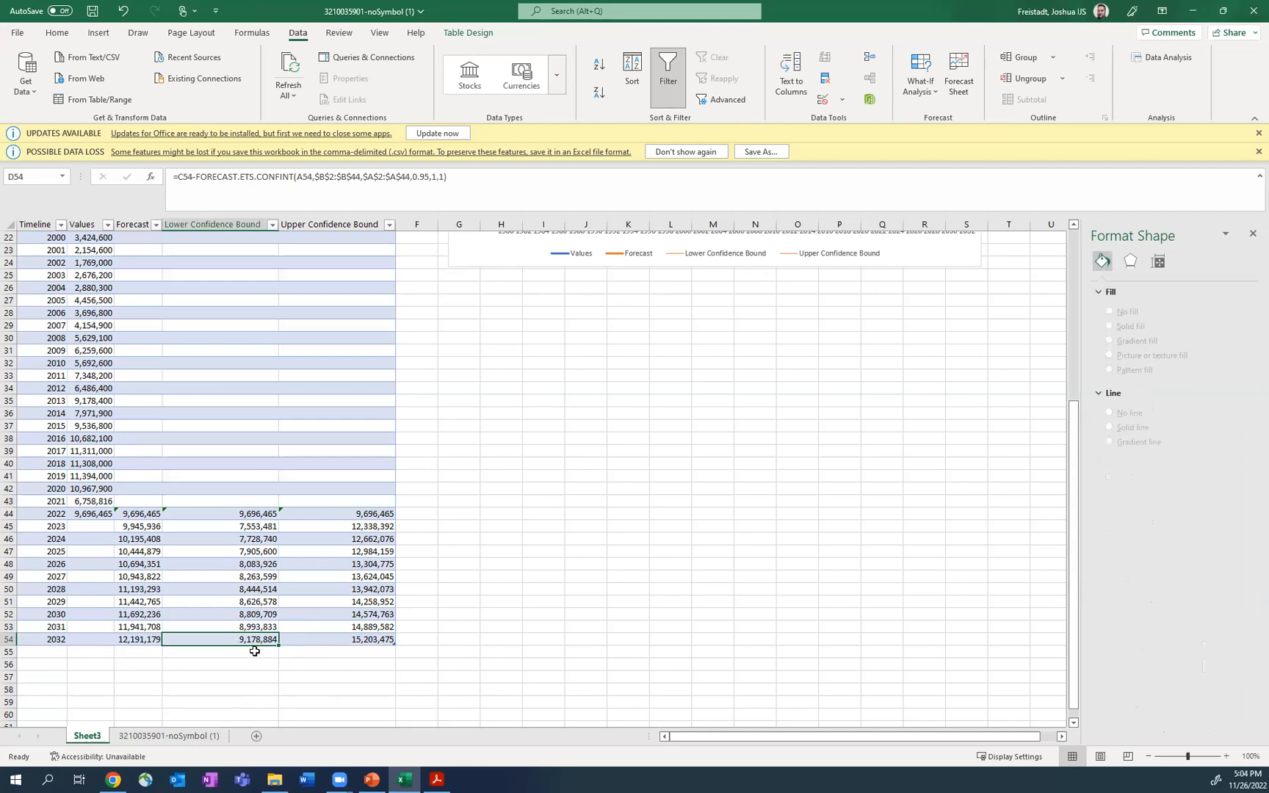
pyautogui.click(356, 641)
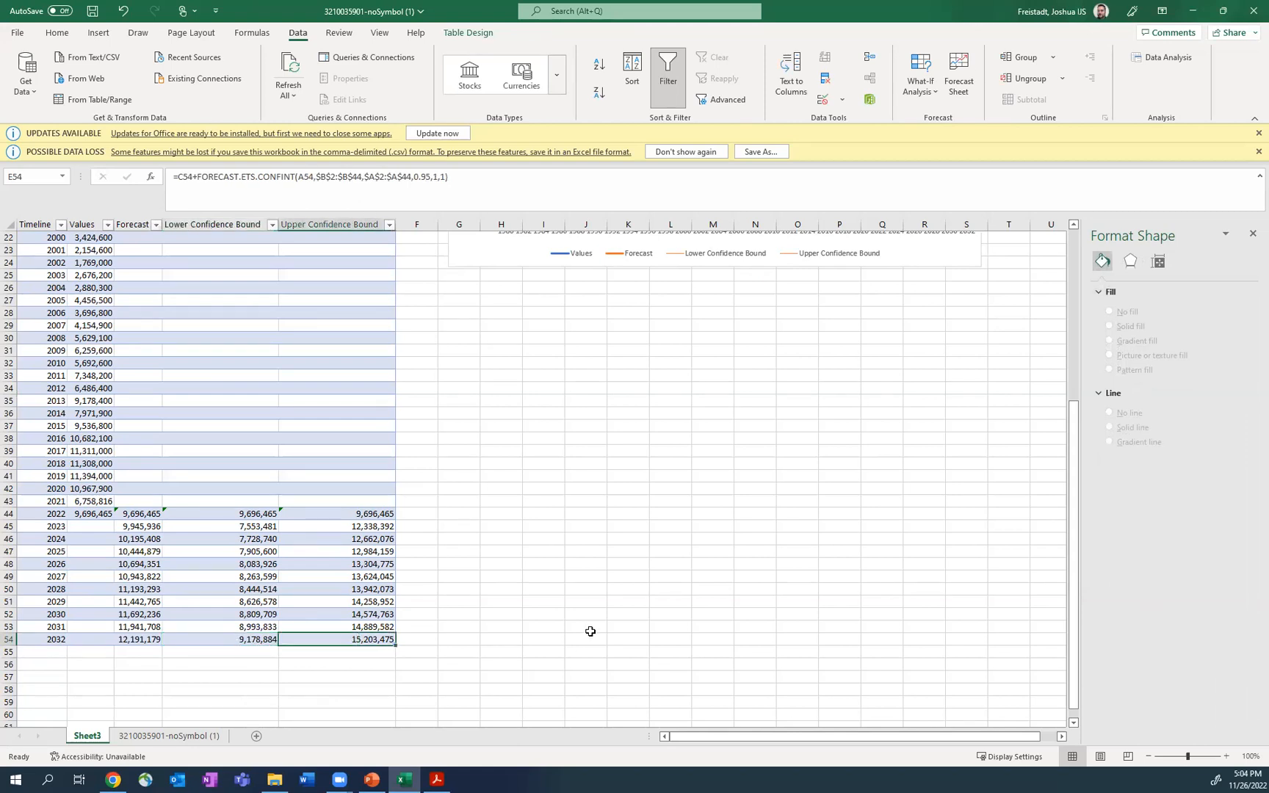
pyautogui.scroll(7, 590, 632)
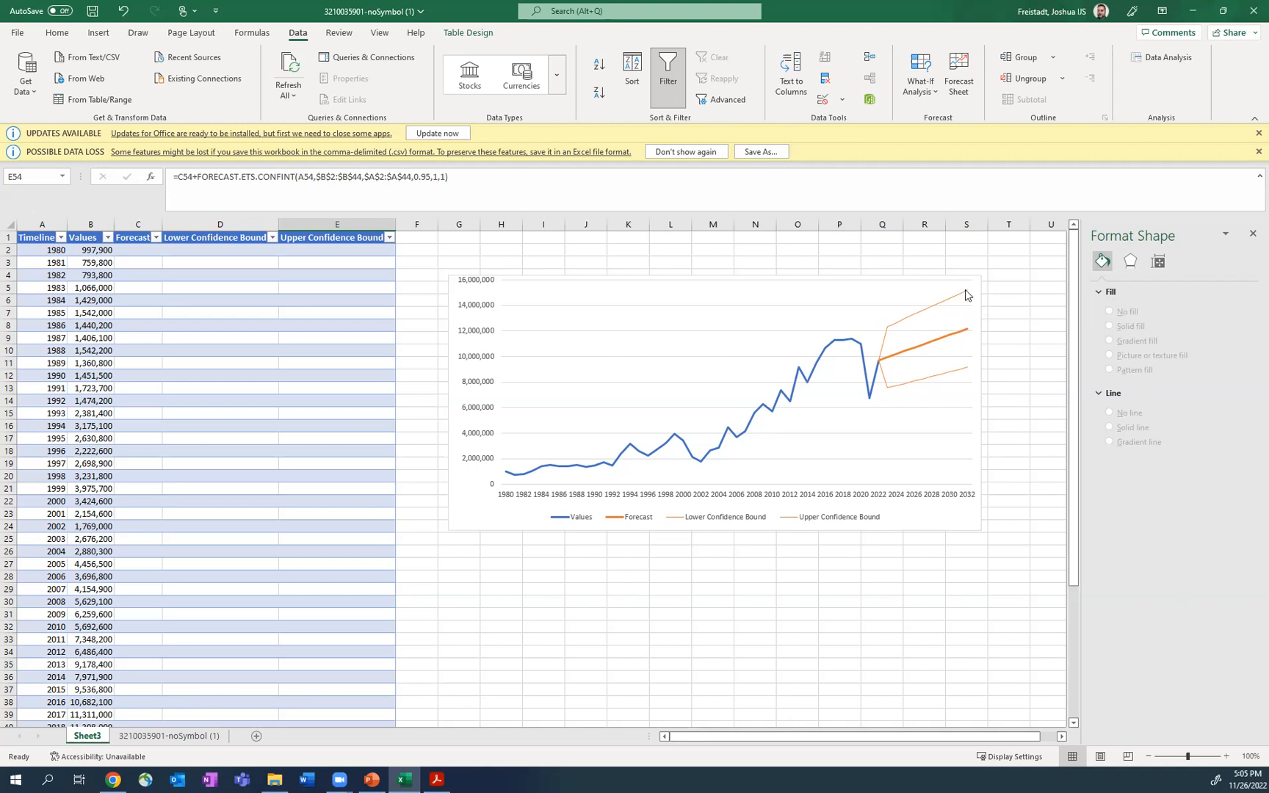
pyautogui.moveTo(969, 293)
pyautogui.moveTo(966, 333)
# Review the Forecast column entries for 2023 and 2032 in the table
pyautogui.scroll(-7, 397, 510)
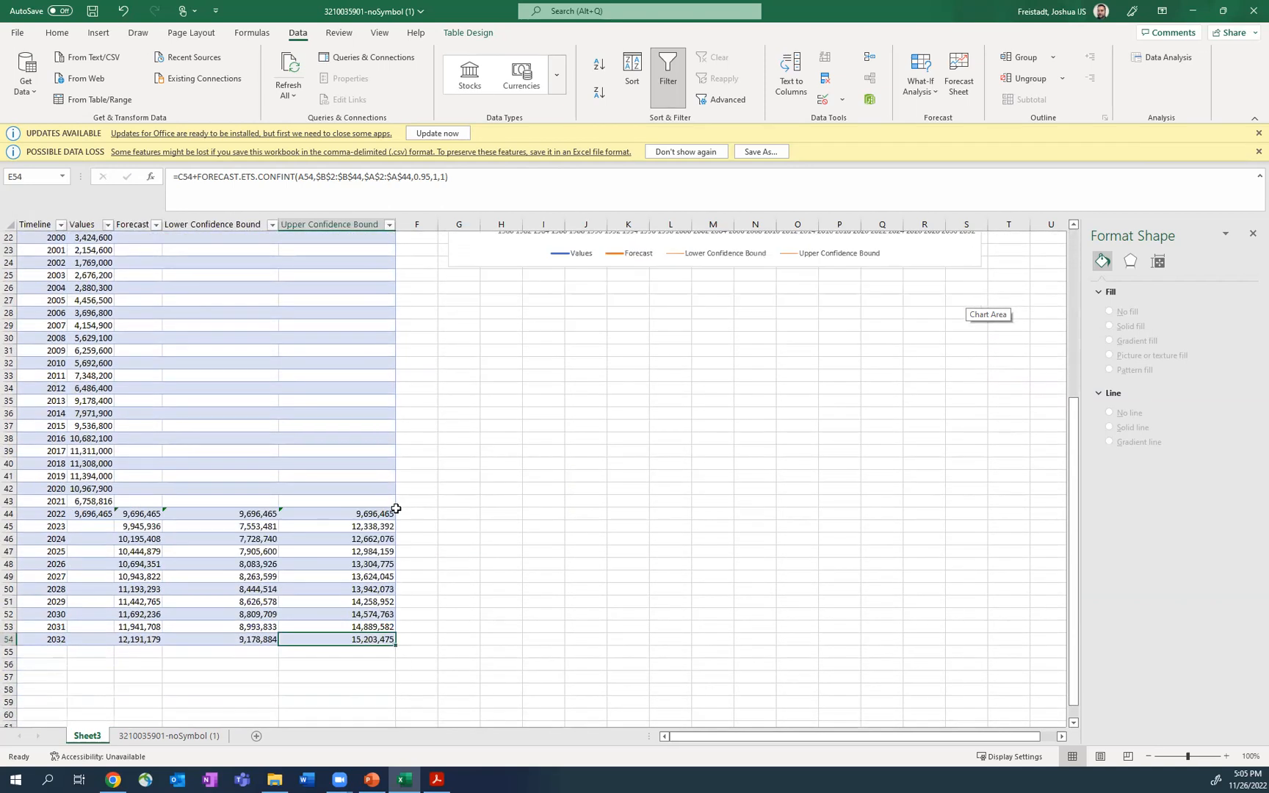
pyautogui.click(127, 529)
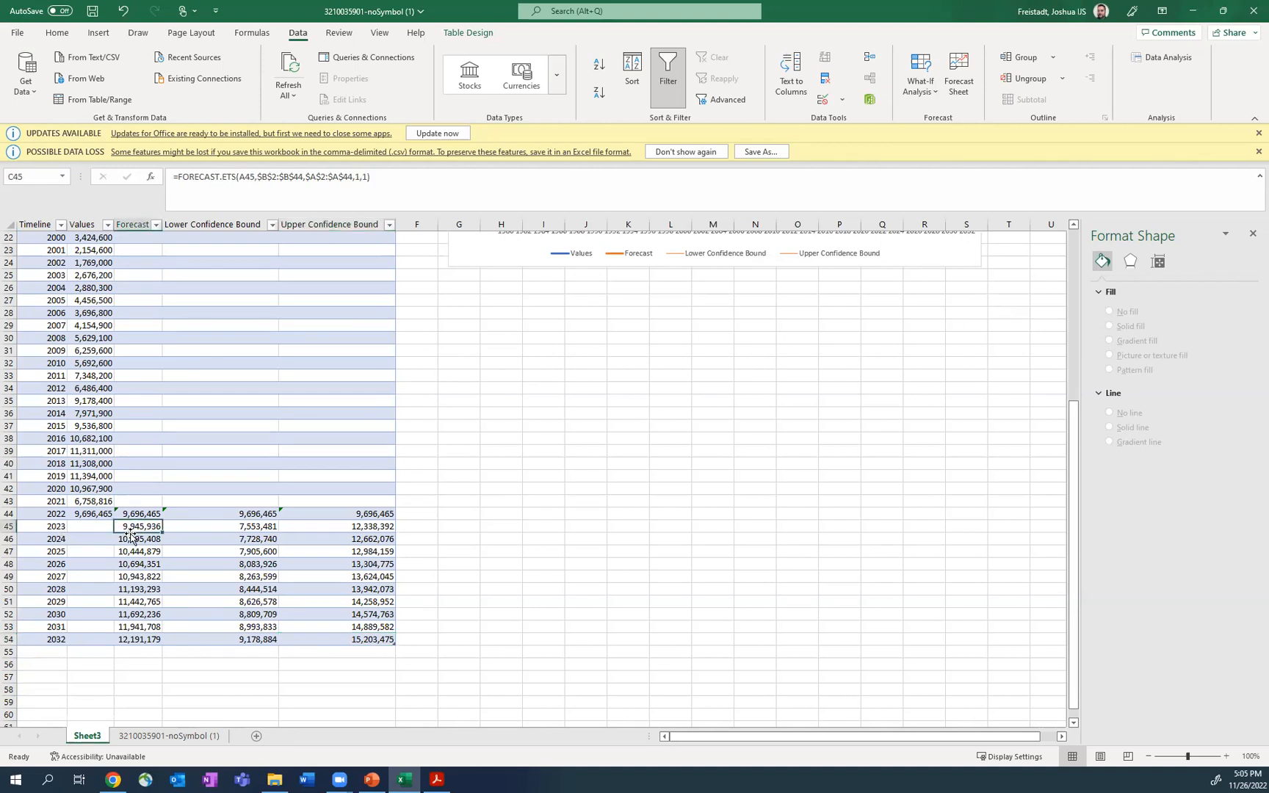
pyautogui.click(149, 639)
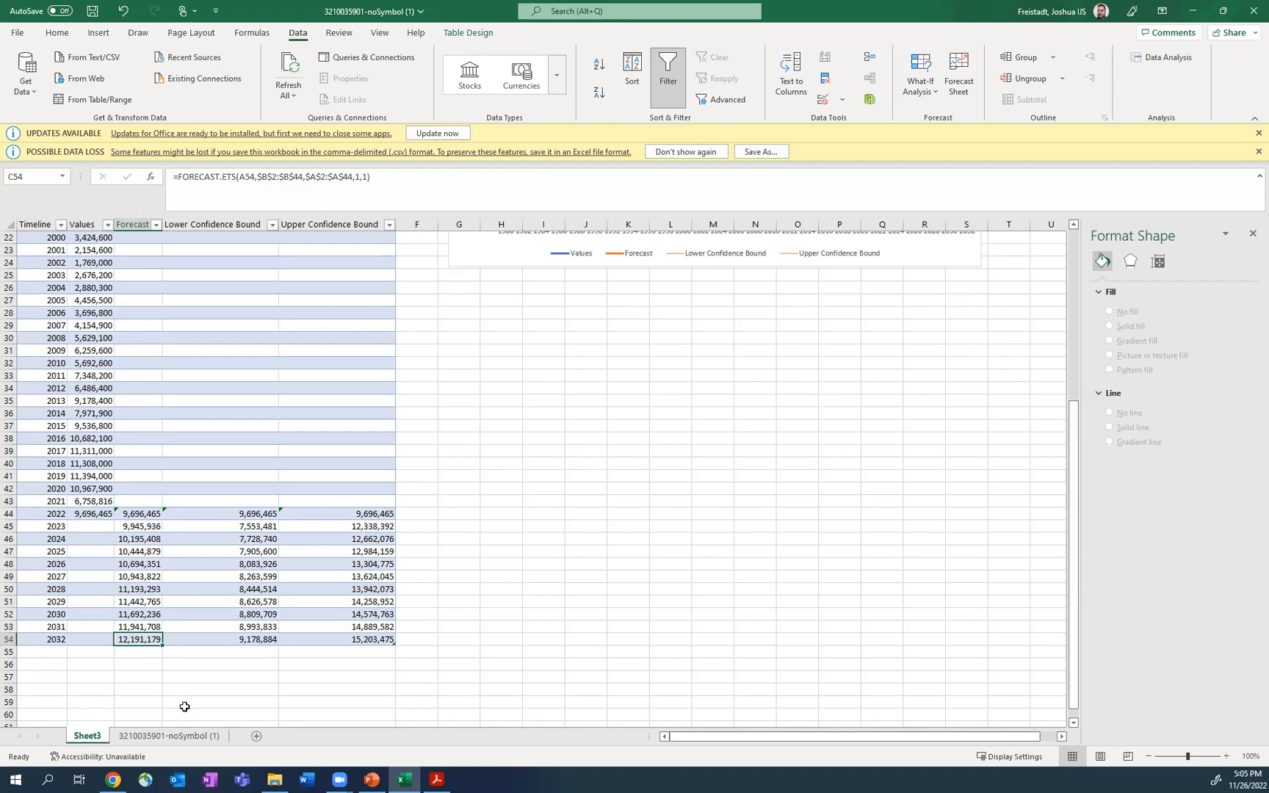
# Check the 2026 forecast together with its lower and upper confidence bounds
pyautogui.click(146, 566)
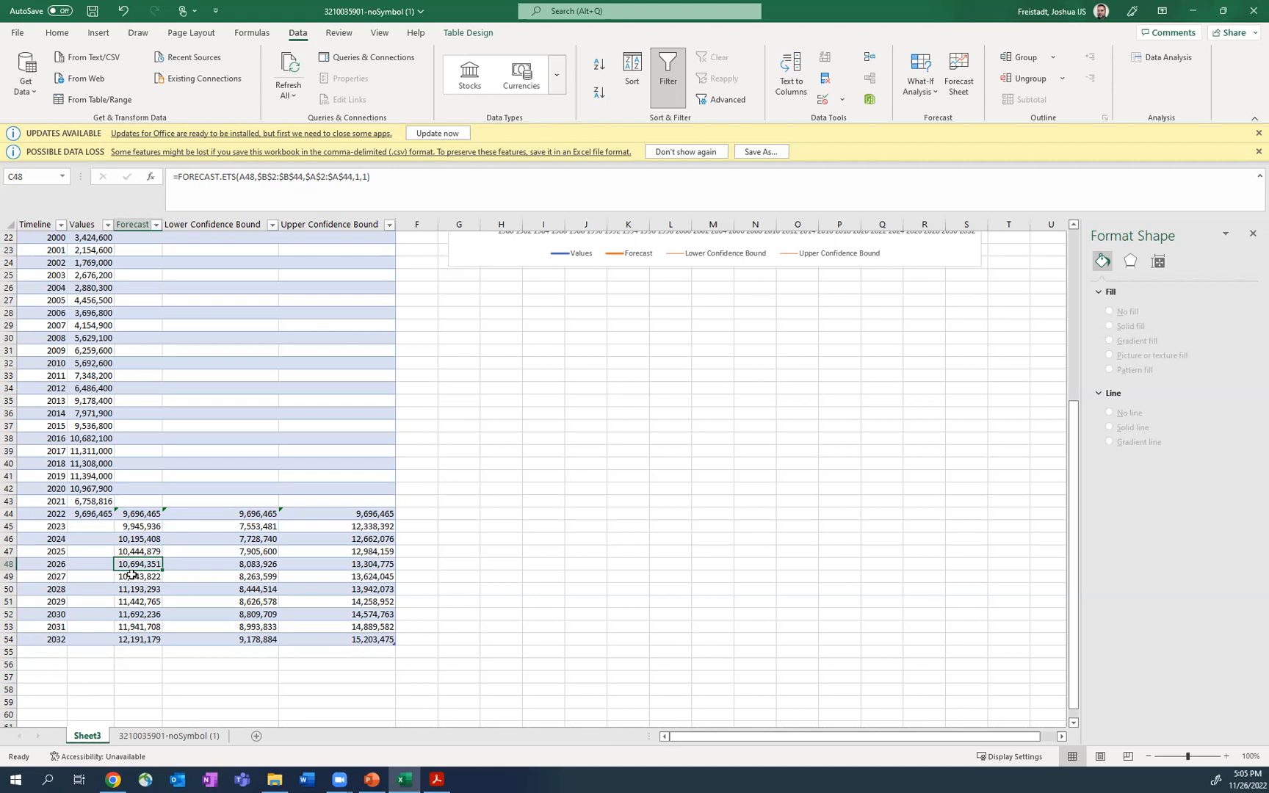
pyautogui.click(232, 563)
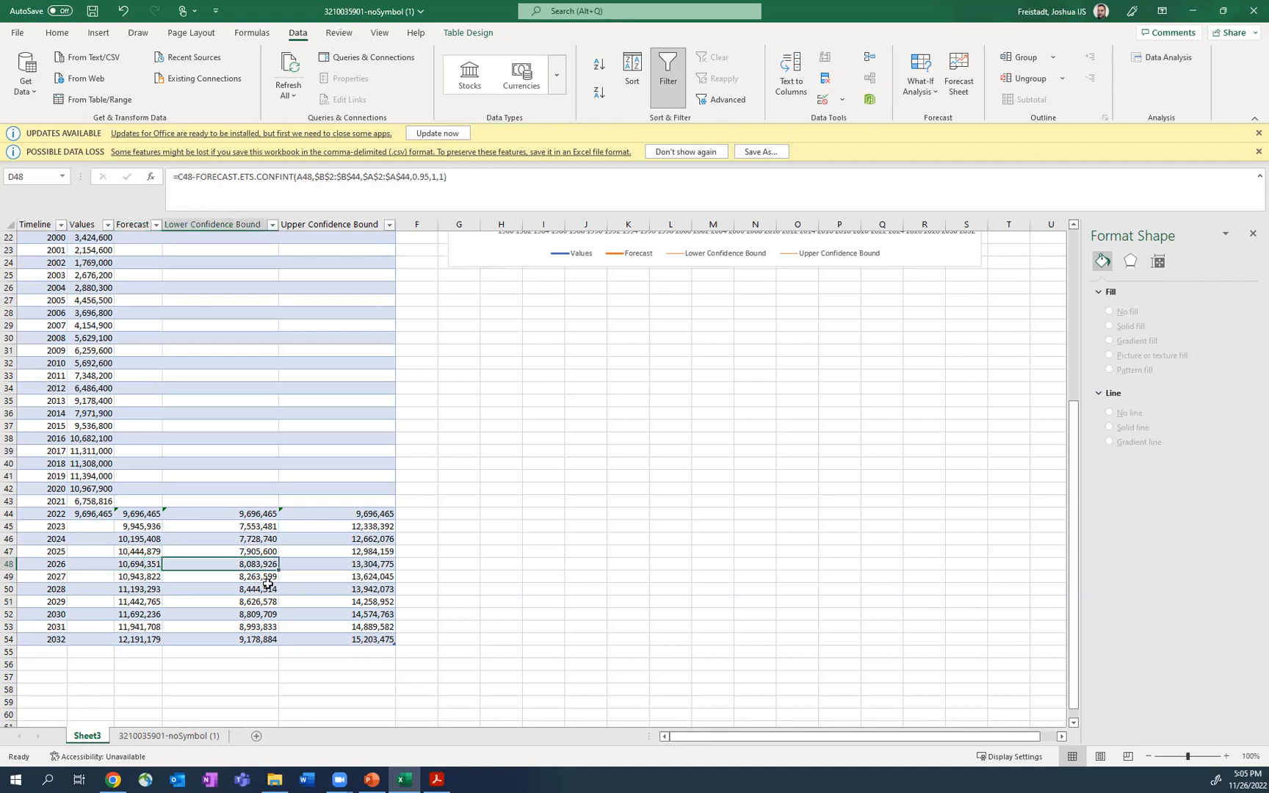
pyautogui.click(347, 563)
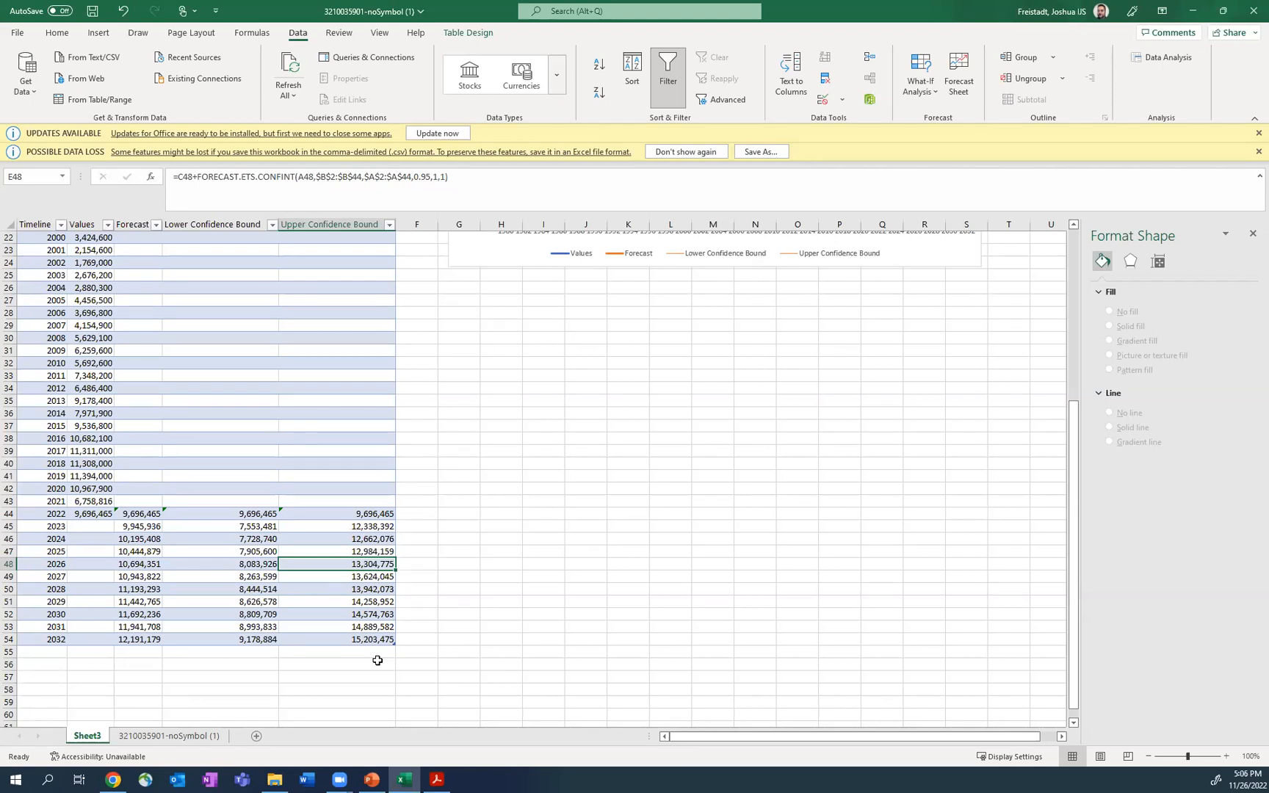
pyautogui.scroll(7, 377, 661)
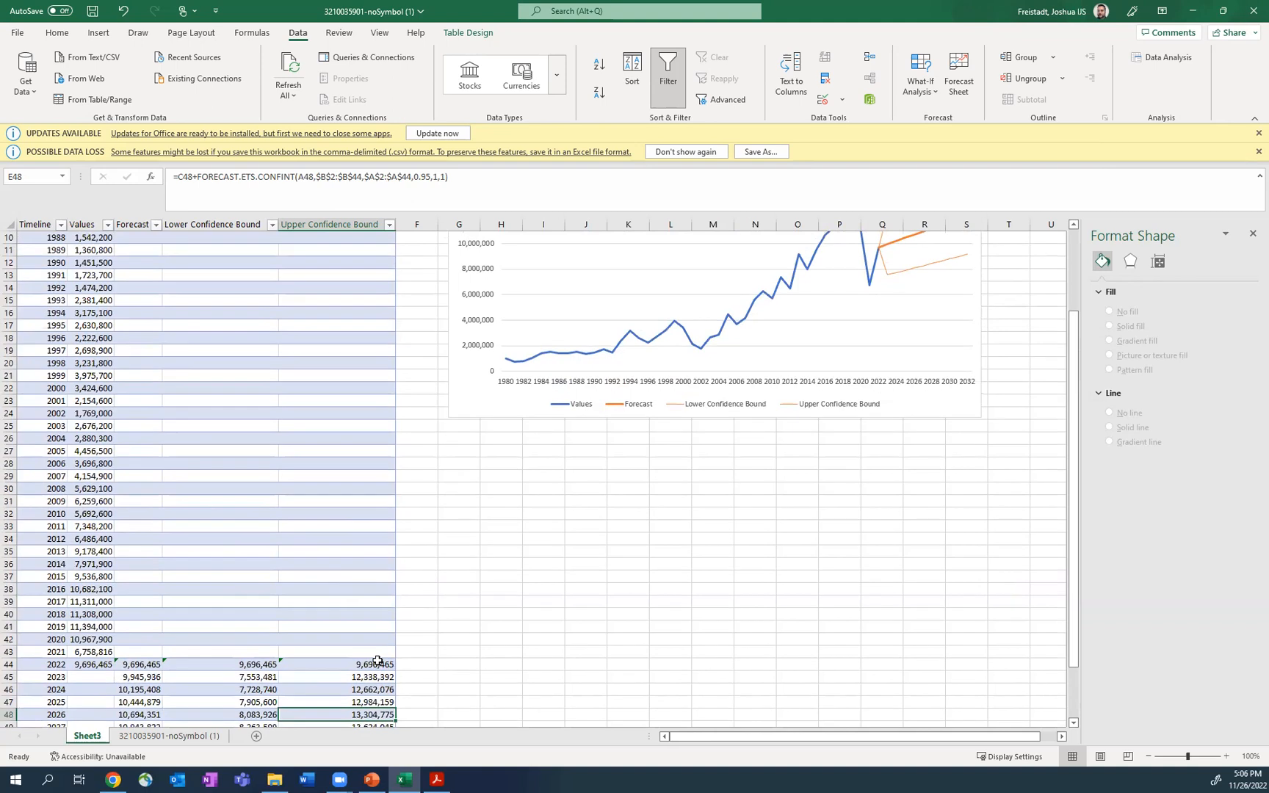